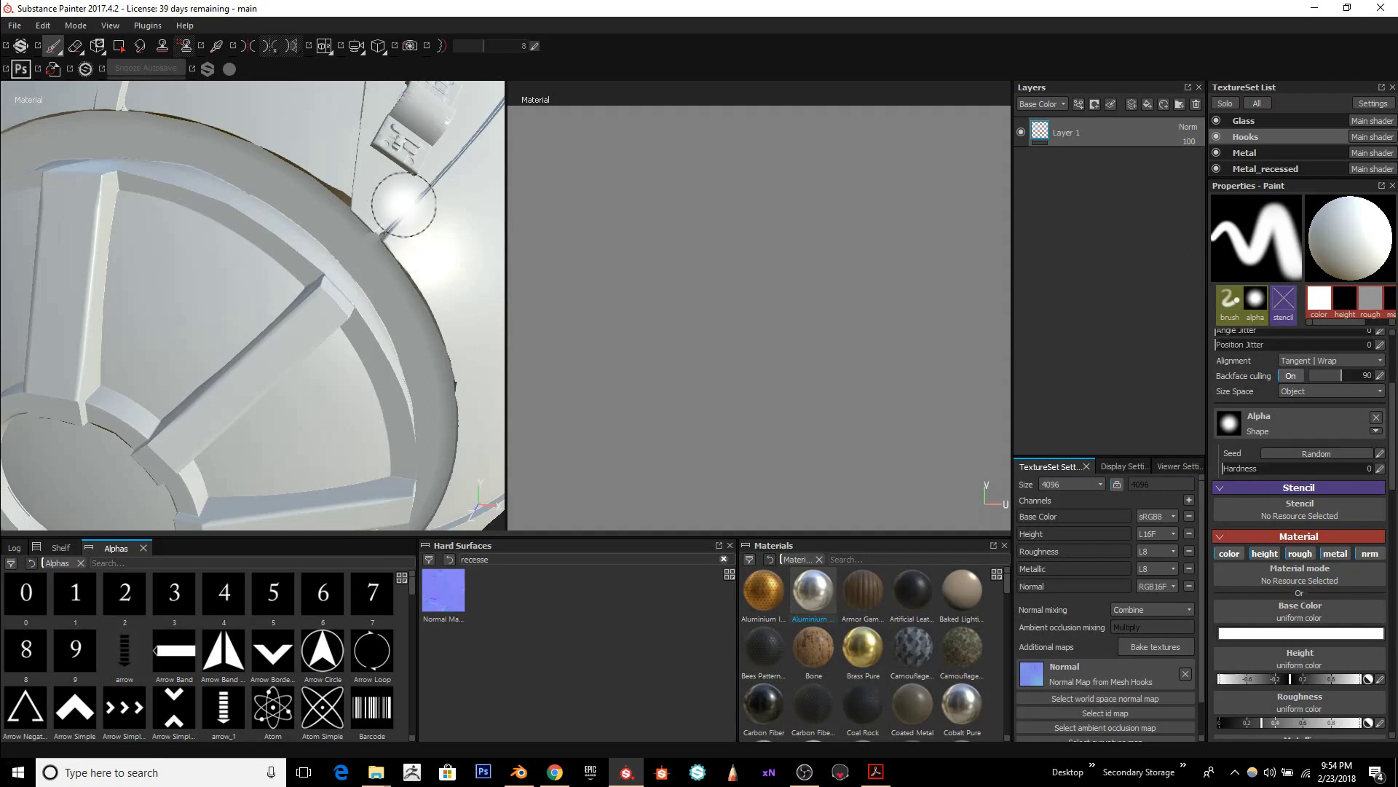
Step: Select the Metal_recessed texture set and assign its baked Metal_recessed normal map
{"action": "mouse_move", "coordinate": [404, 204]}
{"action": "left_mouse_down", "text": "alt"}
{"action": "mouse_move", "coordinate": [303, 216]}
{"action": "mouse_move", "coordinate": [156, 94]}
{"action": "mouse_move", "coordinate": [198, 142]}
{"action": "mouse_move", "coordinate": [324, 222]}
{"action": "mouse_move", "coordinate": [278, 247]}
{"action": "mouse_move", "coordinate": [270, 215]}
{"action": "mouse_move", "coordinate": [305, 186]}
{"action": "mouse_move", "coordinate": [335, 197]}
{"action": "mouse_move", "coordinate": [275, 237]}
{"action": "mouse_move", "coordinate": [261, 232]}
{"action": "mouse_move", "coordinate": [268, 219]}
{"action": "mouse_move", "coordinate": [284, 217]}
{"action": "mouse_move", "coordinate": [287, 244]}
{"action": "left_mouse_up", "text": "alt"}
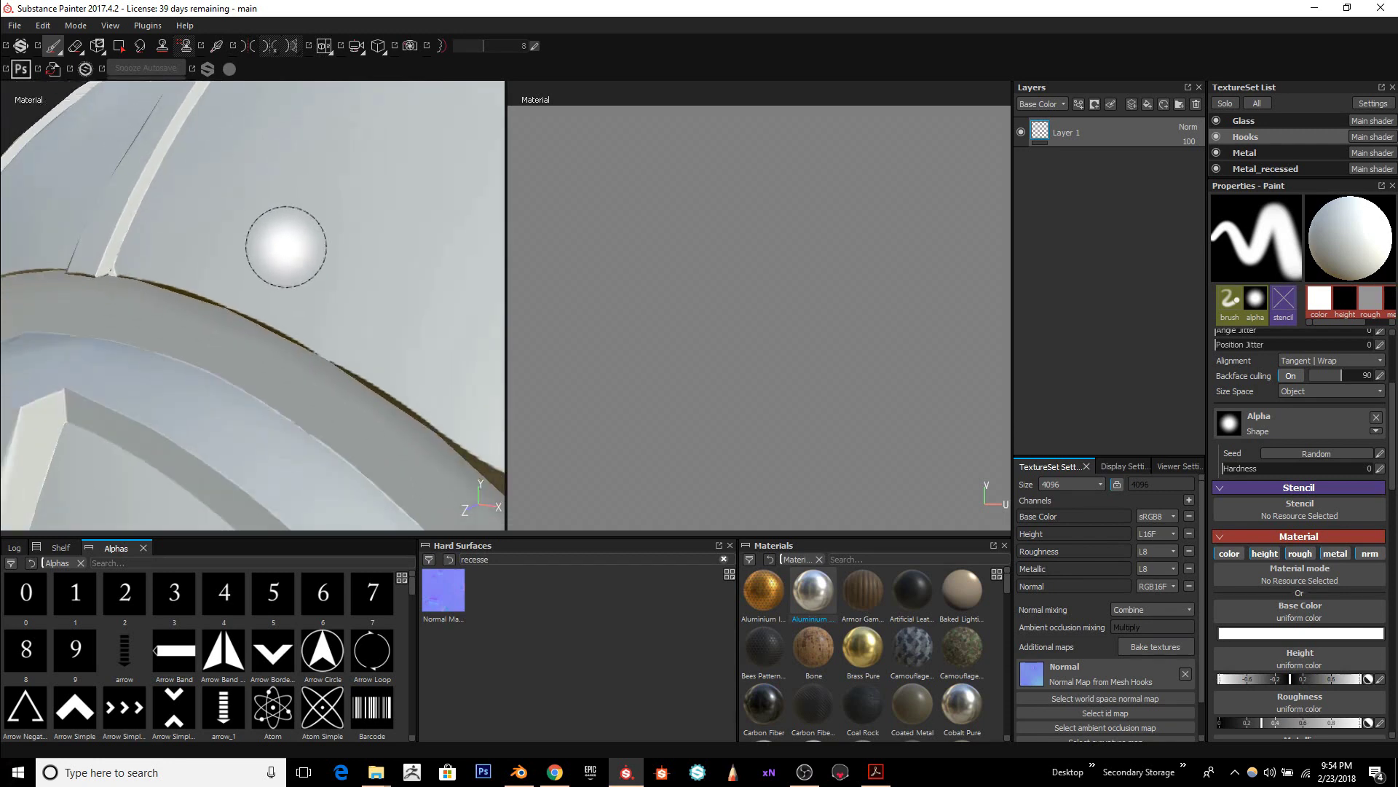
{"action": "scroll", "coordinate": [285, 246], "scroll_direction": "up", "scroll_amount": 2}
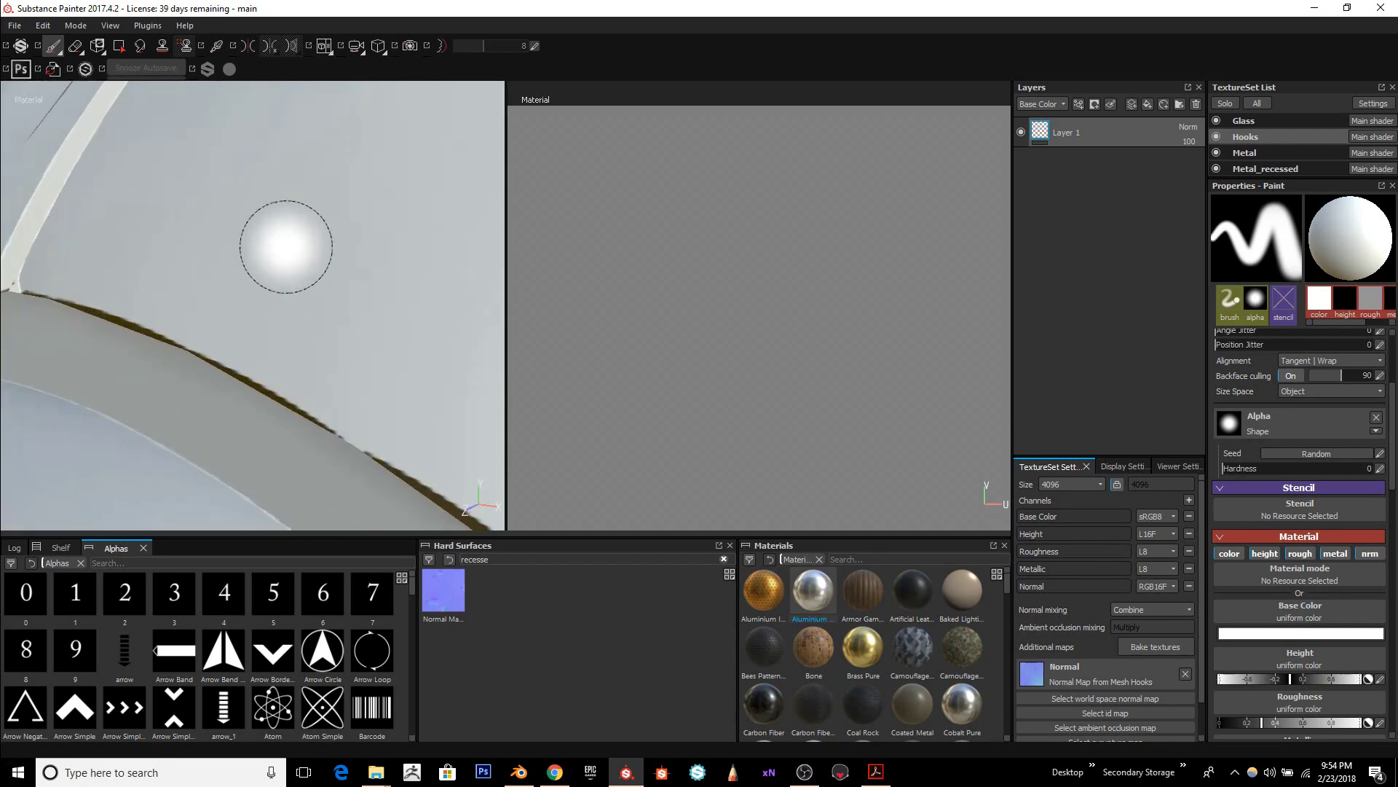
{"action": "scroll", "coordinate": [285, 246], "scroll_direction": "up", "scroll_amount": 1}
{"action": "scroll", "coordinate": [285, 247], "scroll_direction": "up", "scroll_amount": 1}
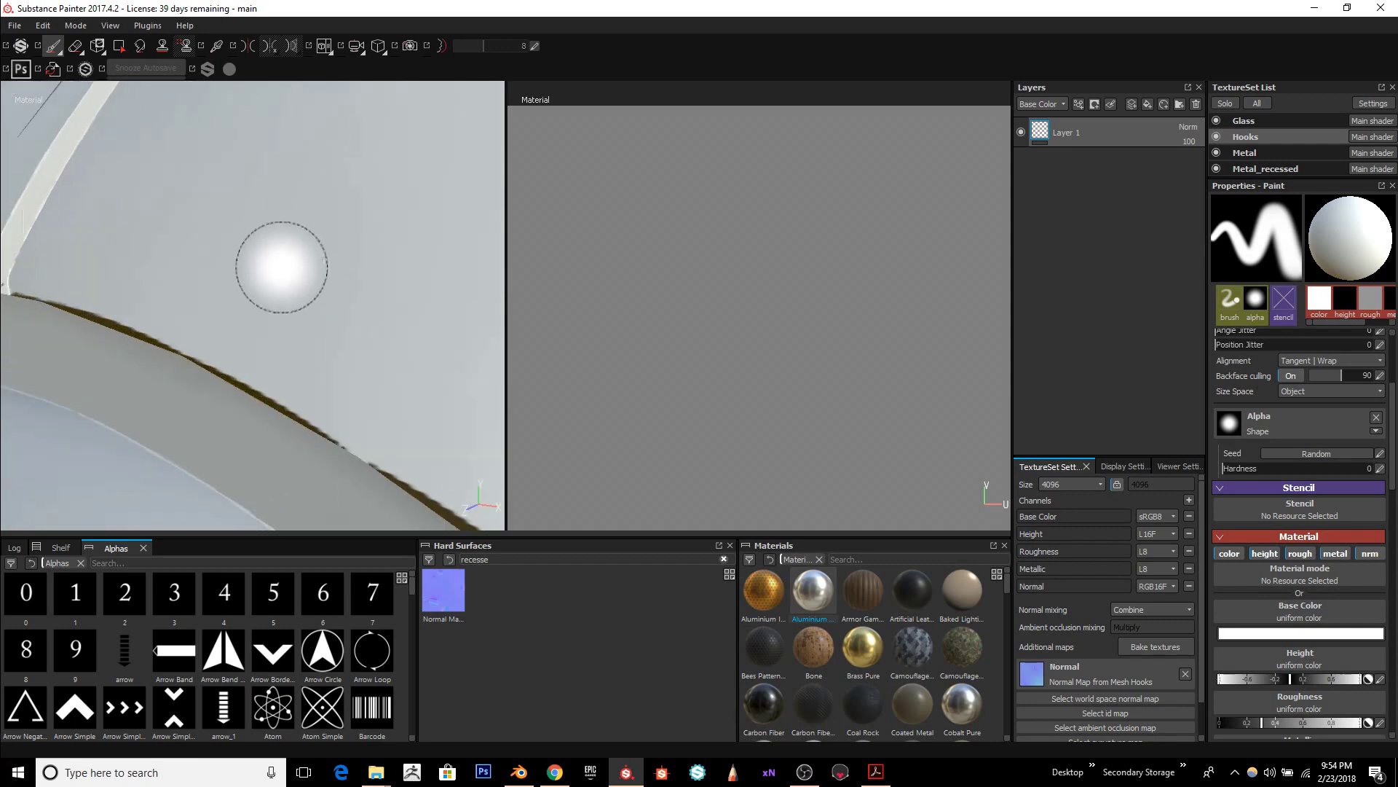
{"action": "scroll", "coordinate": [273, 266], "scroll_direction": "down", "scroll_amount": 2}
{"action": "mouse_move", "coordinate": [281, 287]}
{"action": "left_mouse_down", "text": "alt"}
{"action": "mouse_move", "coordinate": [440, 272]}
{"action": "mouse_move", "coordinate": [350, 299]}
{"action": "mouse_move", "coordinate": [303, 297]}
{"action": "mouse_move", "coordinate": [339, 310]}
{"action": "mouse_move", "coordinate": [194, 212]}
{"action": "left_mouse_up", "text": "alt"}
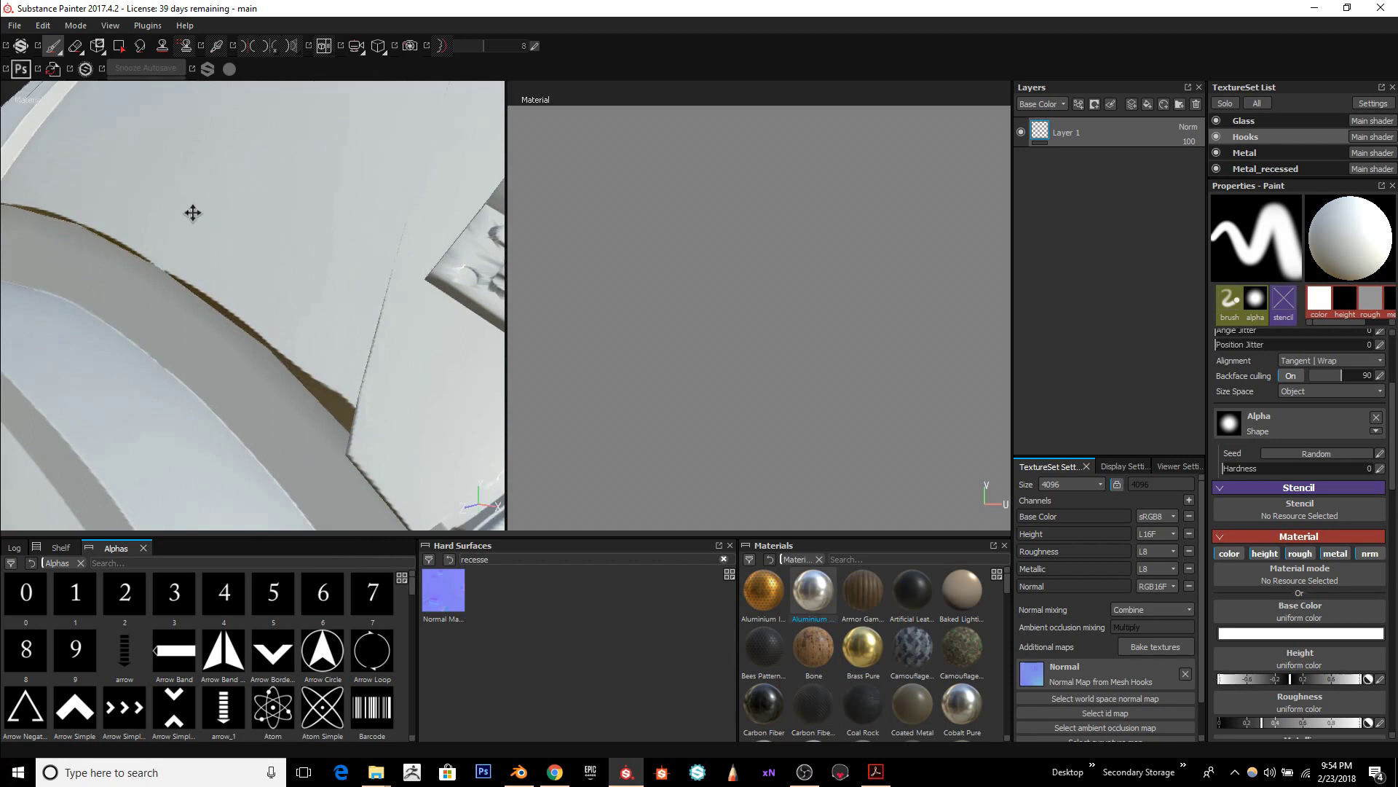
{"action": "mouse_move", "coordinate": [250, 296]}
{"action": "left_mouse_down", "text": "alt"}
{"action": "mouse_move", "coordinate": [338, 352]}
{"action": "mouse_move", "coordinate": [341, 371]}
{"action": "mouse_move", "coordinate": [328, 322]}
{"action": "mouse_move", "coordinate": [375, 291]}
{"action": "mouse_move", "coordinate": [329, 272]}
{"action": "mouse_move", "coordinate": [316, 294]}
{"action": "mouse_move", "coordinate": [462, 241]}
{"action": "mouse_move", "coordinate": [462, 290]}
{"action": "mouse_move", "coordinate": [423, 368]}
{"action": "mouse_move", "coordinate": [390, 368]}
{"action": "left_mouse_up", "text": "alt"}
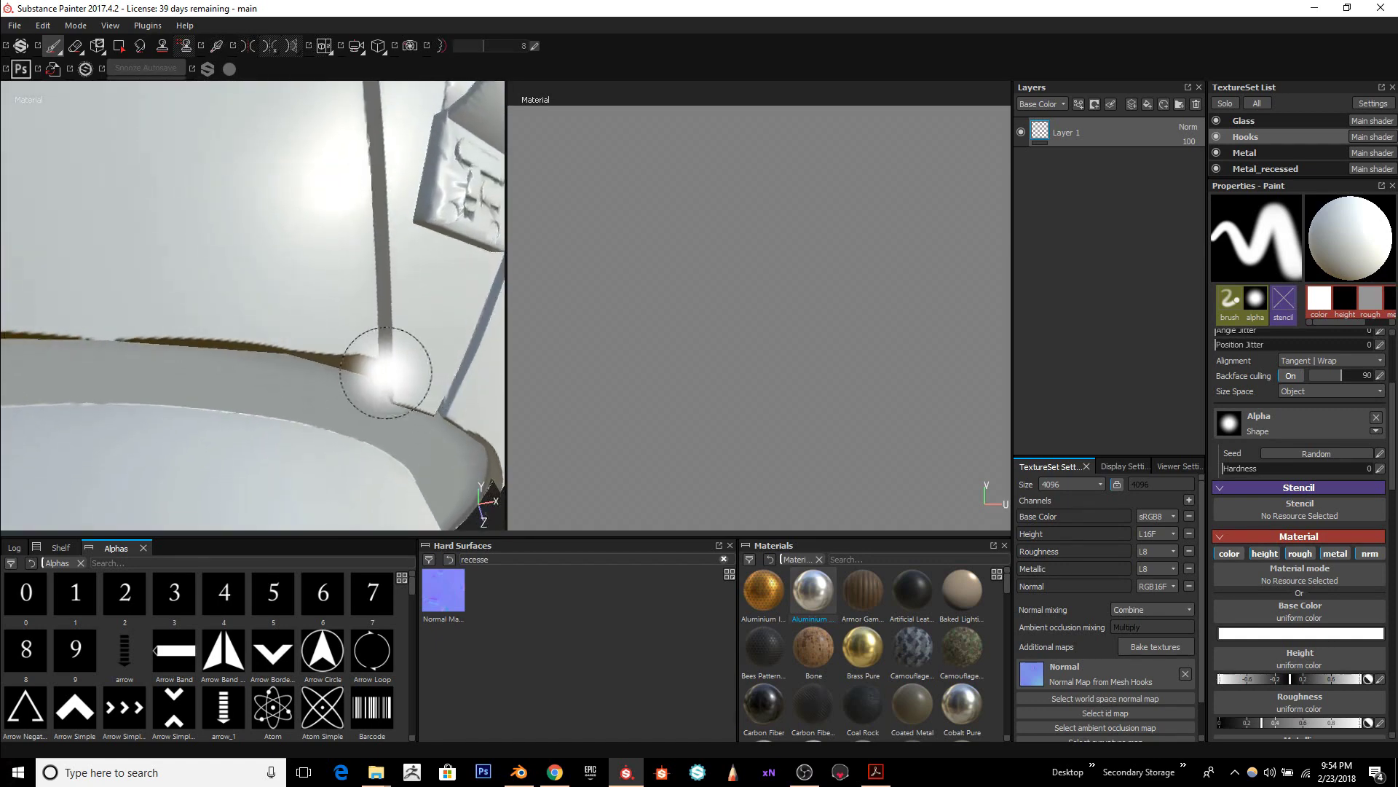
{"action": "left_click", "coordinate": [1244, 169]}
{"action": "mouse_move", "coordinate": [482, 328]}
{"action": "left_mouse_down", "text": "alt"}
{"action": "mouse_move", "coordinate": [412, 306]}
{"action": "mouse_move", "coordinate": [470, 311]}
{"action": "left_mouse_up", "text": "alt"}
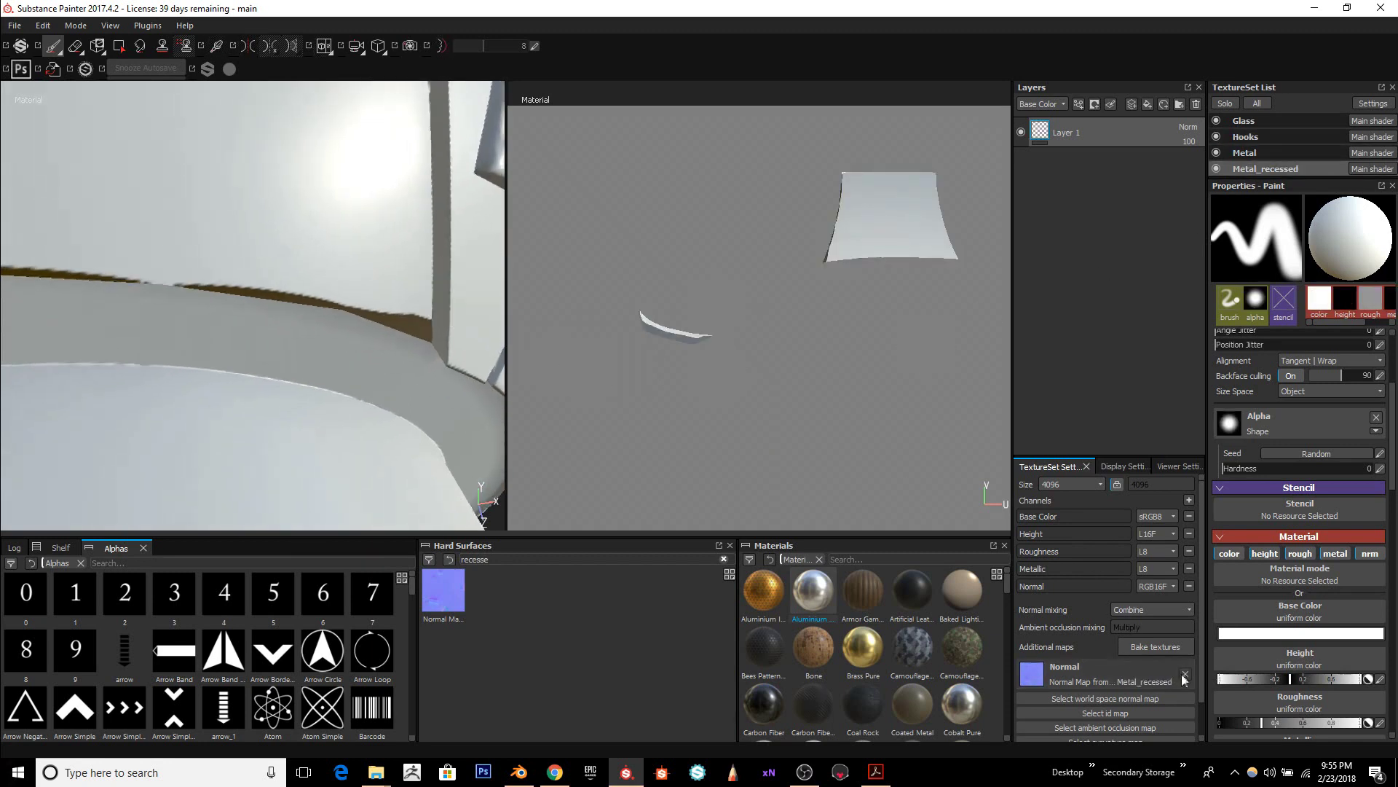
{"action": "left_click_drag", "start_coordinate": [405, 343], "coordinate": [403, 378], "text": "alt"}
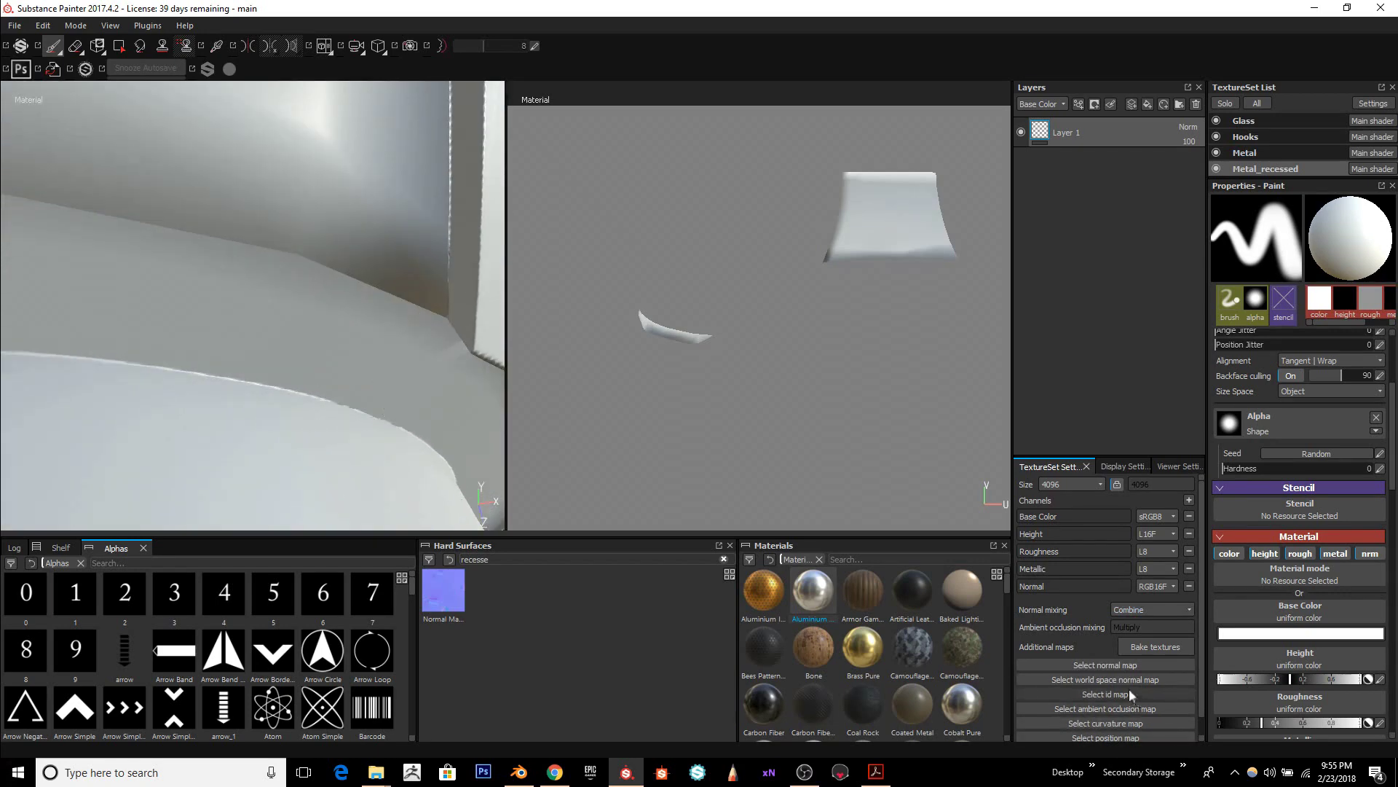
{"action": "left_click", "coordinate": [1105, 666]}
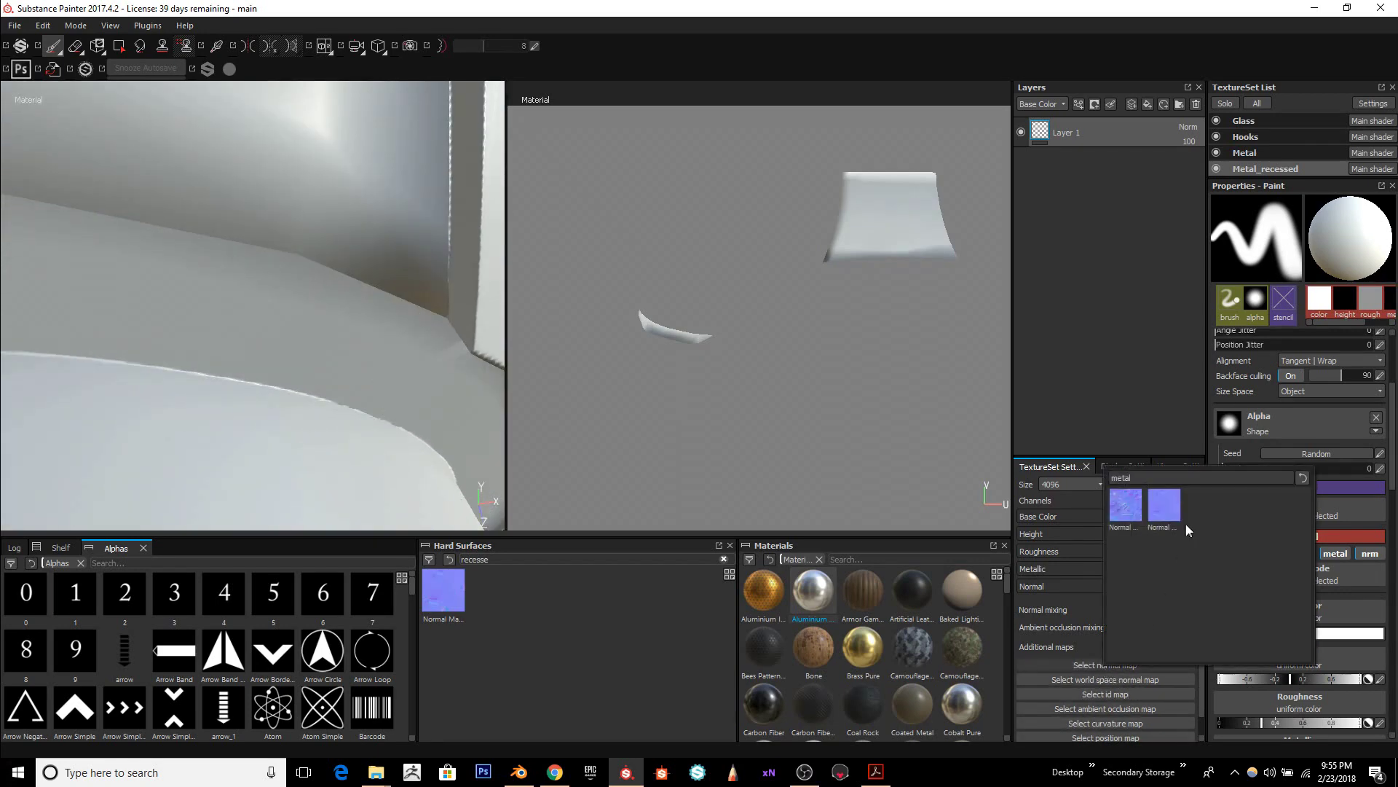
{"action": "left_click", "coordinate": [1168, 514]}
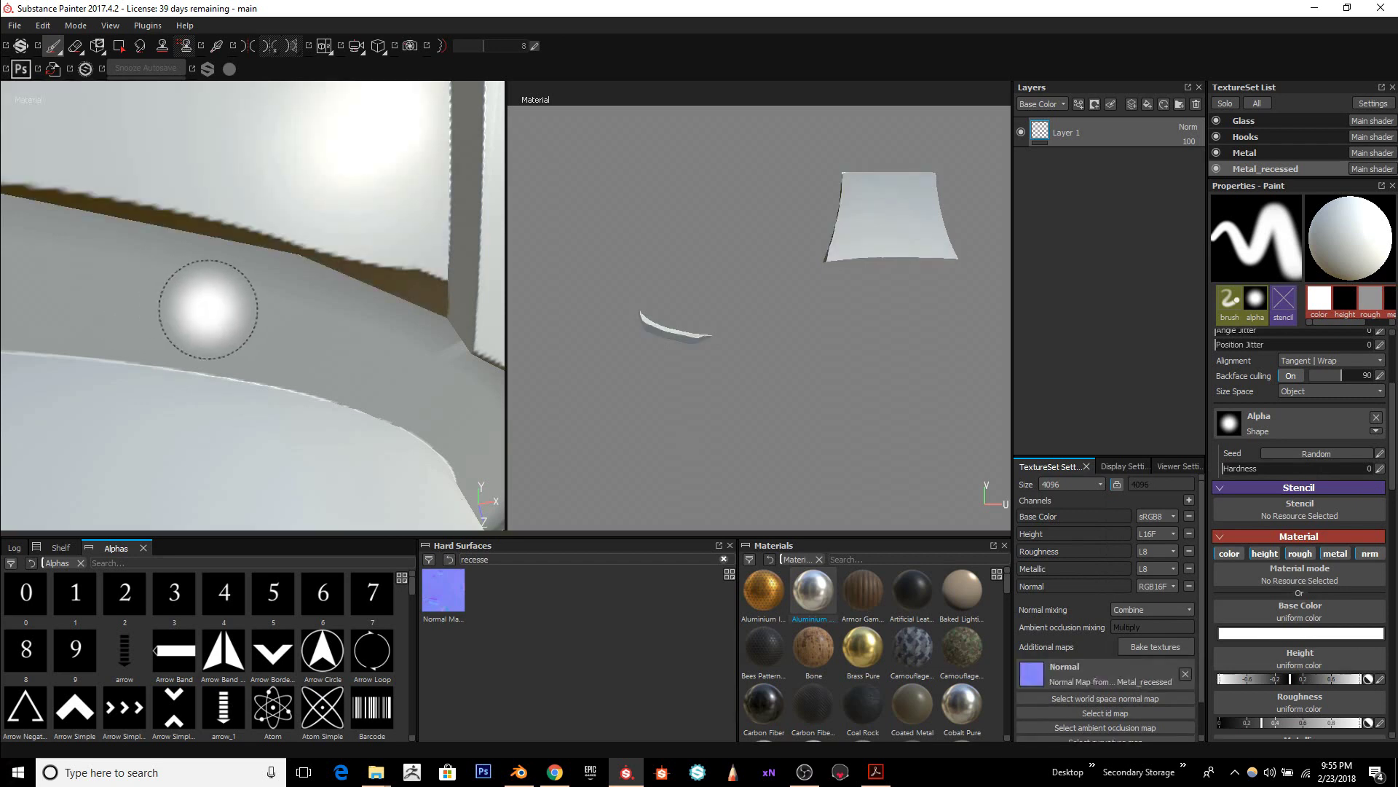
{"action": "scroll", "coordinate": [313, 312], "scroll_direction": "down", "scroll_amount": 2}
{"action": "scroll", "coordinate": [306, 314], "scroll_direction": "down", "scroll_amount": 2}
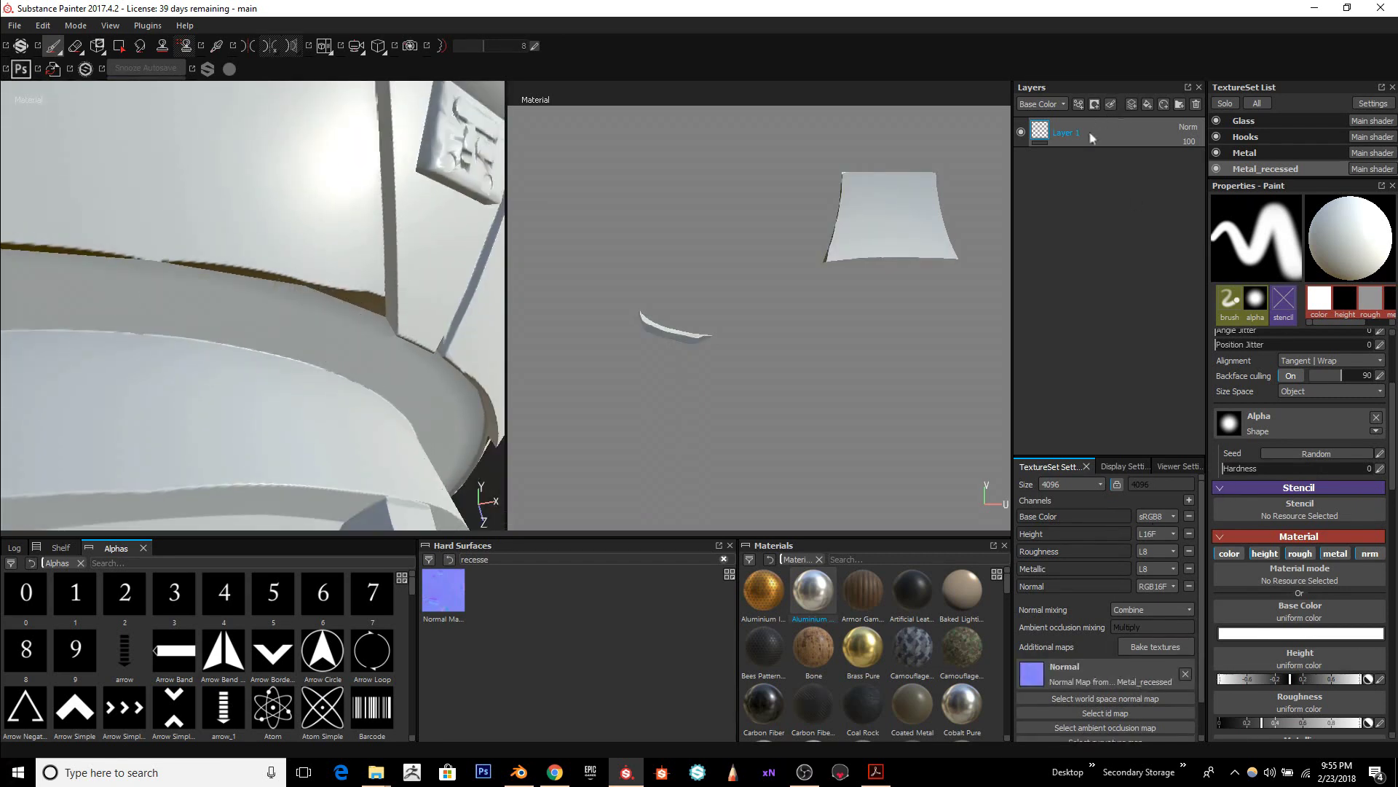
Step: Turn off the brush's colour, height, roughness and metallic channels, keep only normal, and resize it
{"action": "left_click", "coordinate": [1249, 552]}
{"action": "left_click", "coordinate": [1300, 553]}
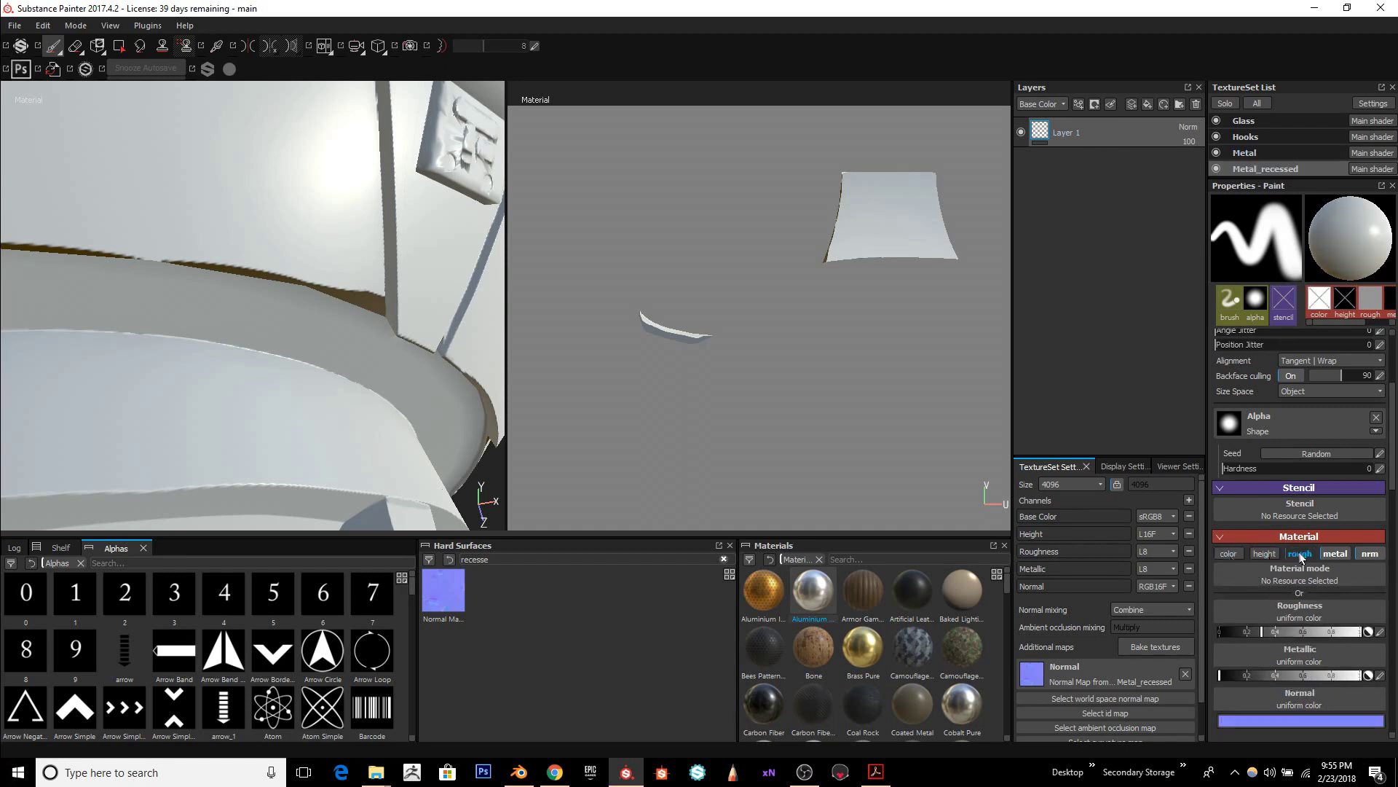
{"action": "left_click", "coordinate": [1339, 554]}
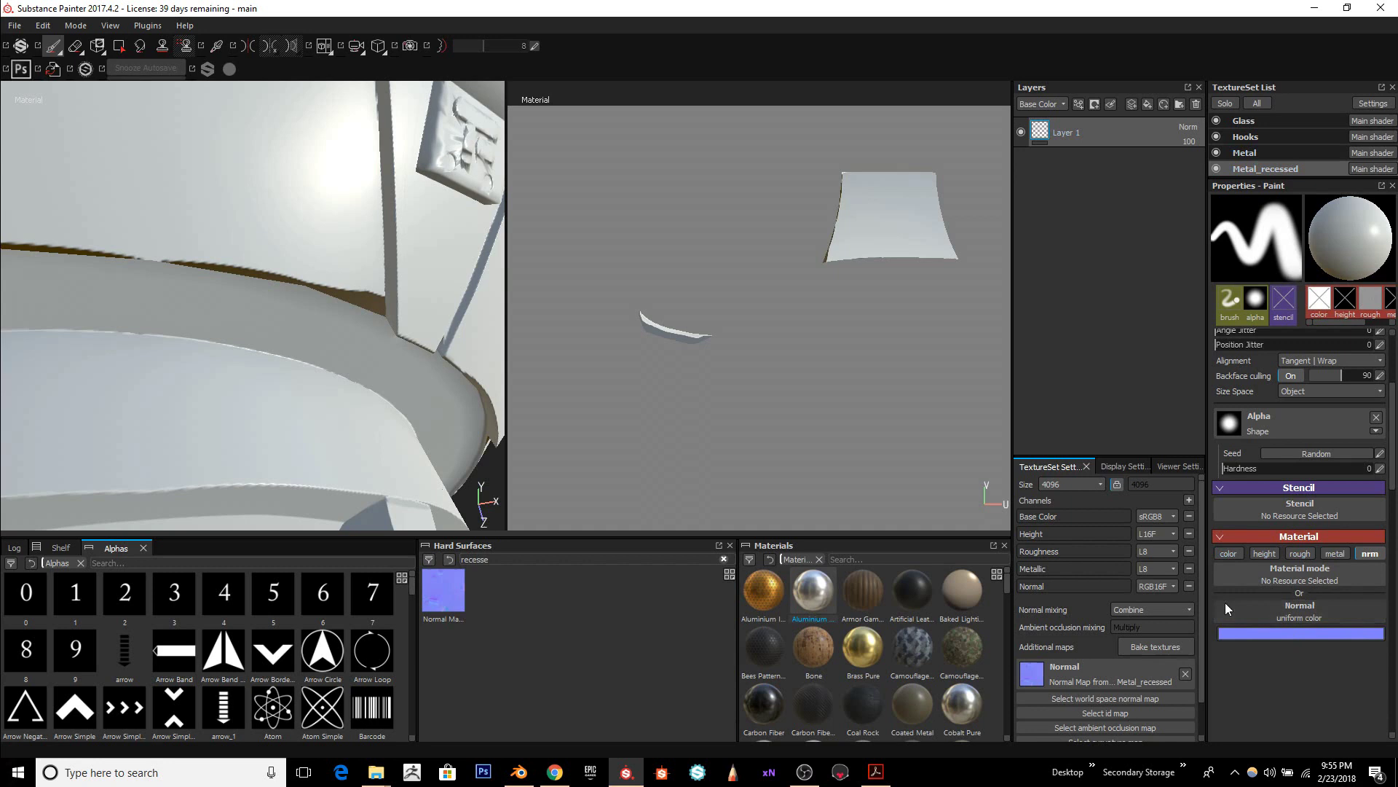
{"action": "right_click_drag", "start_coordinate": [187, 313], "coordinate": [295, 228], "text": "ctrl"}
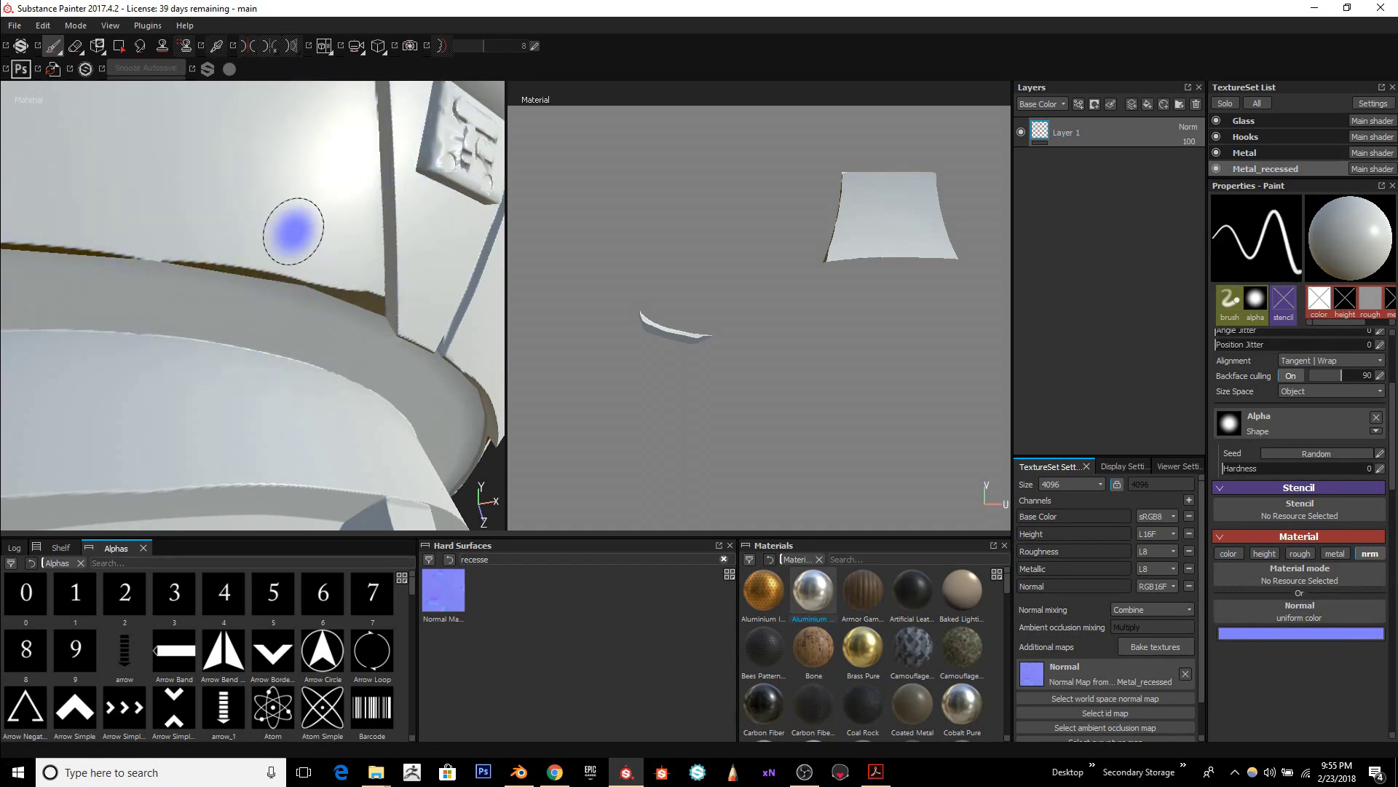
{"action": "left_click_drag", "start_coordinate": [266, 244], "coordinate": [292, 257], "text": "alt"}
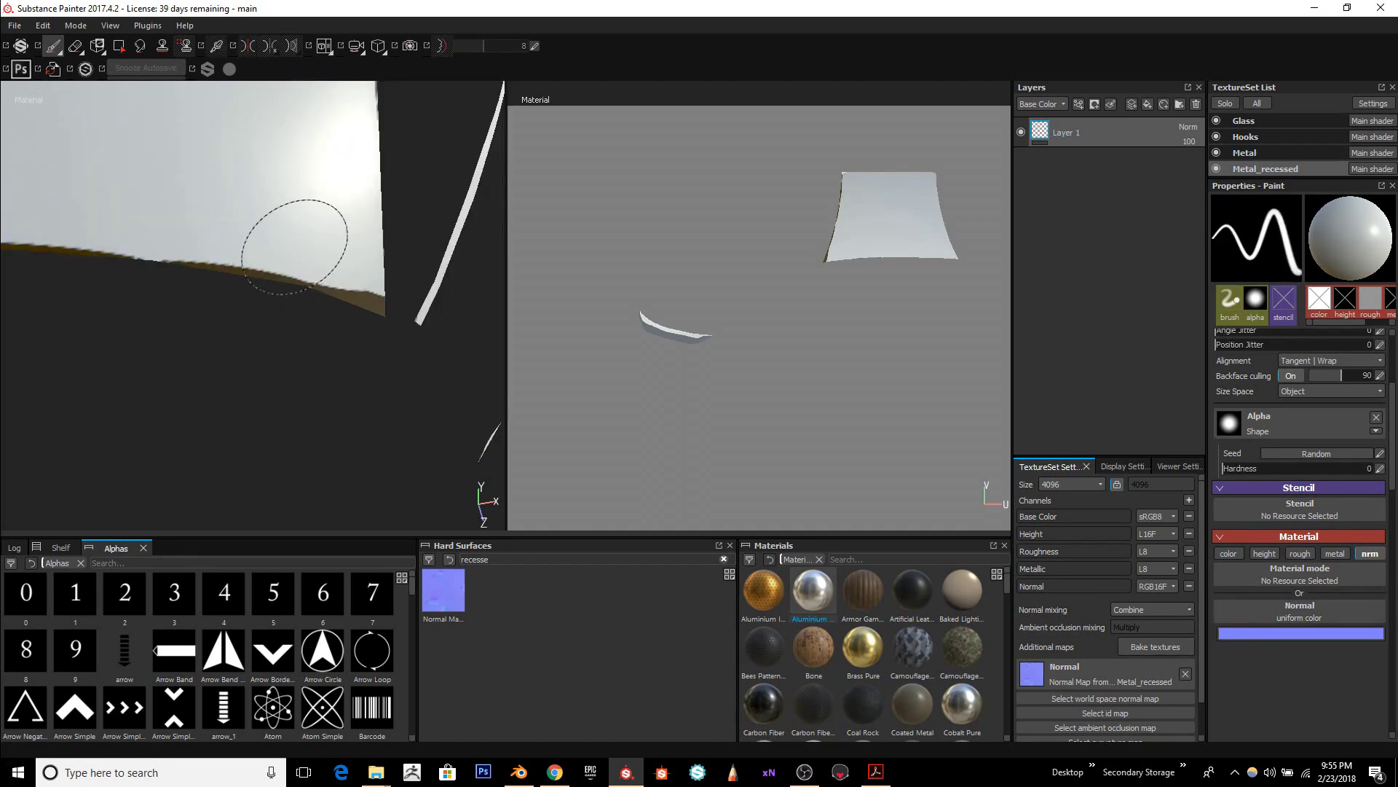
{"action": "scroll", "coordinate": [285, 243], "scroll_direction": "down", "scroll_amount": 3}
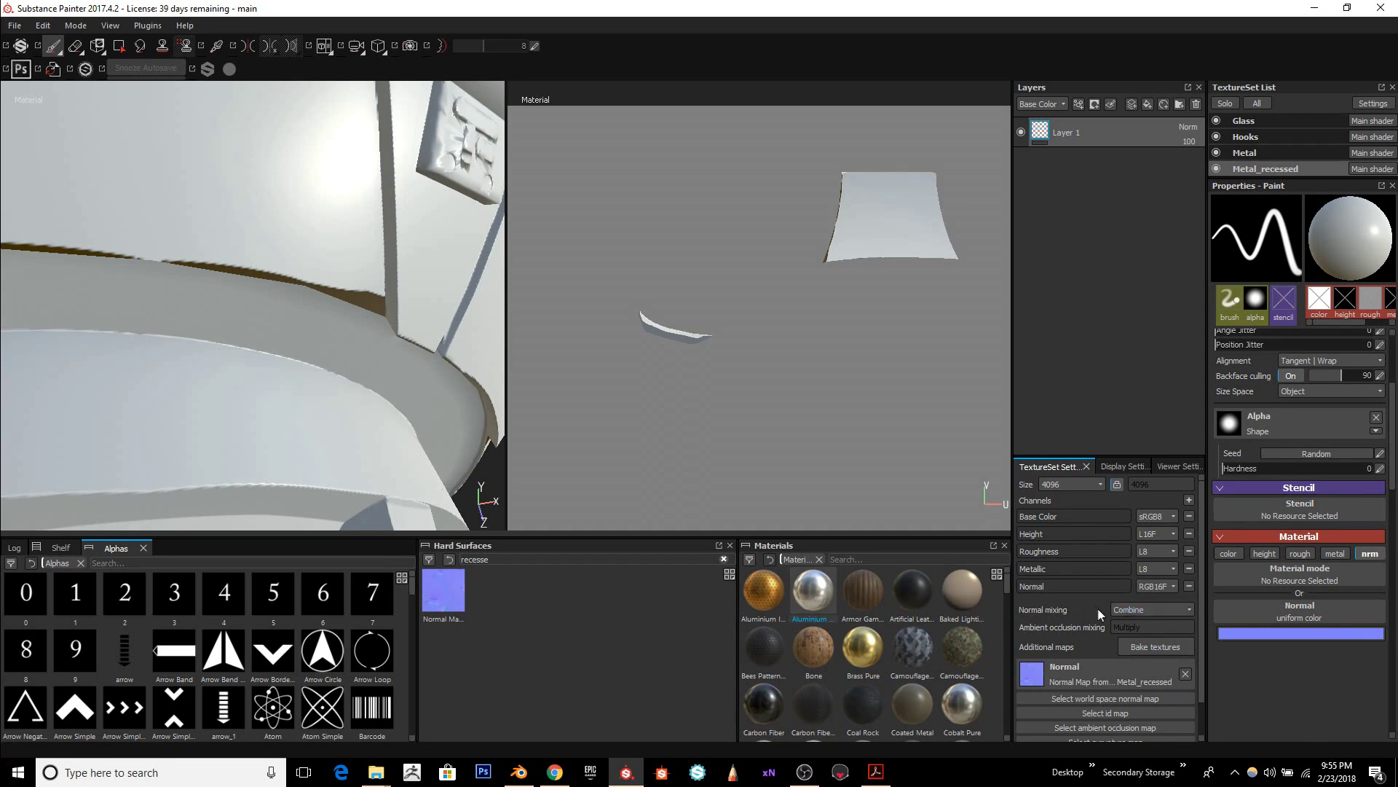
Step: Set Metal_recessed normal mixing to Replace and clear its assigned normal map
{"action": "left_click", "coordinate": [1151, 614]}
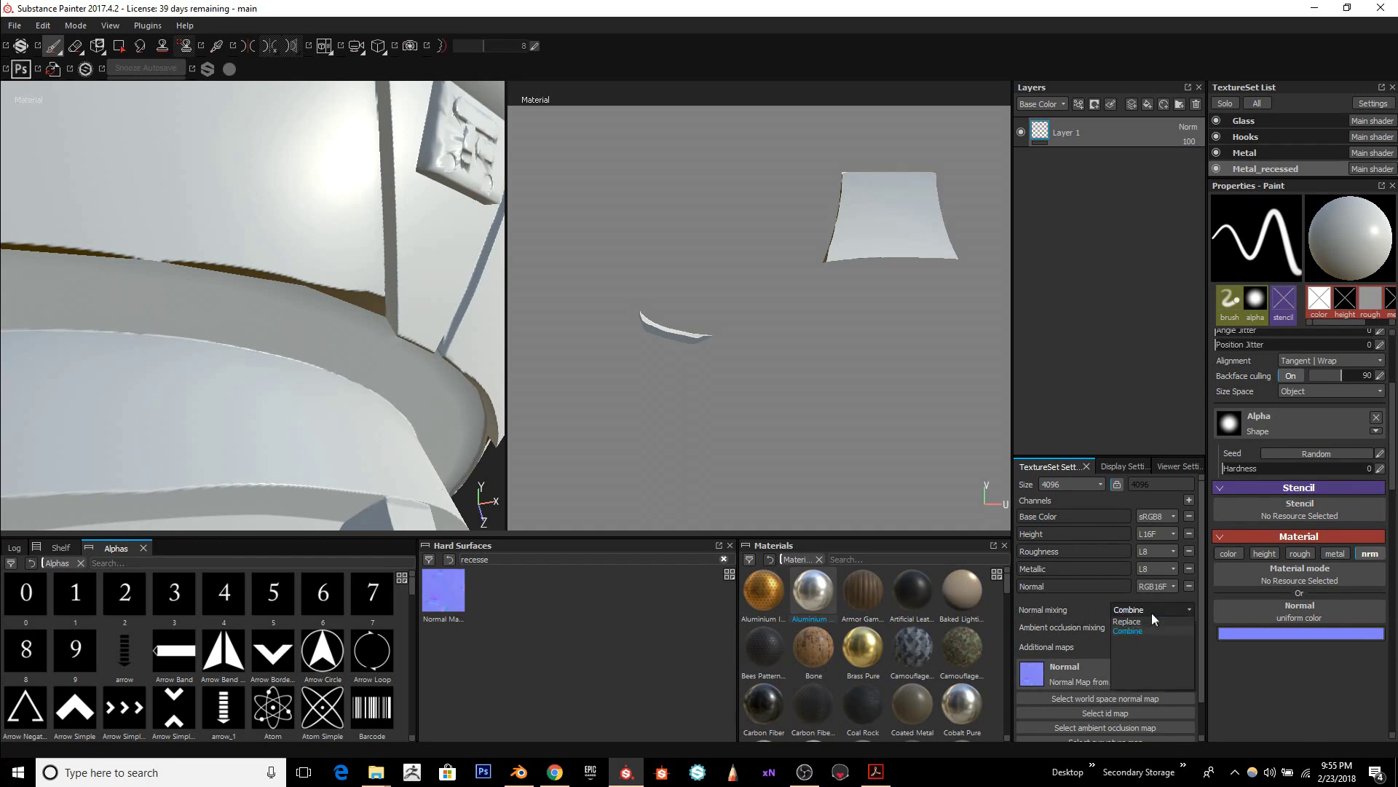
{"action": "left_click", "coordinate": [1127, 621]}
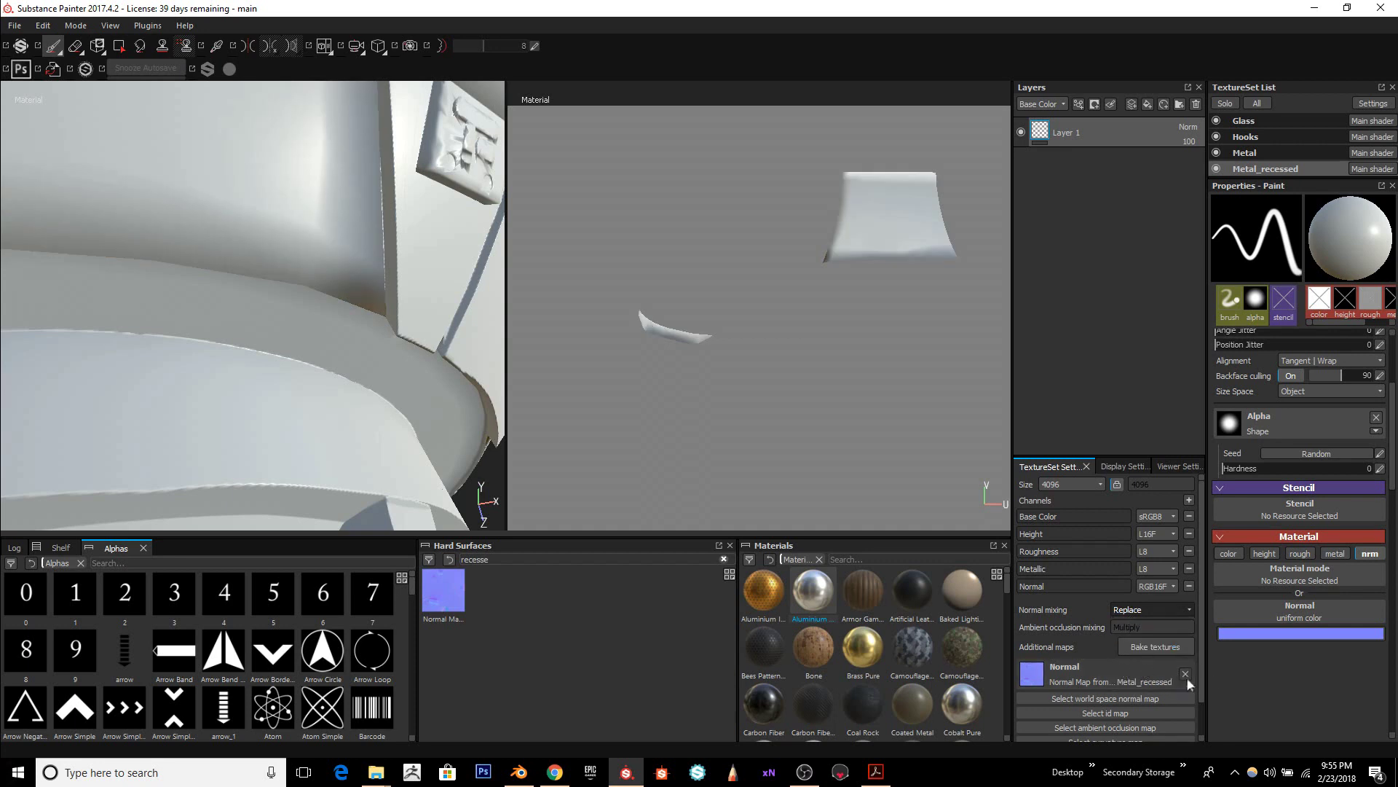
{"action": "left_click", "coordinate": [1185, 675]}
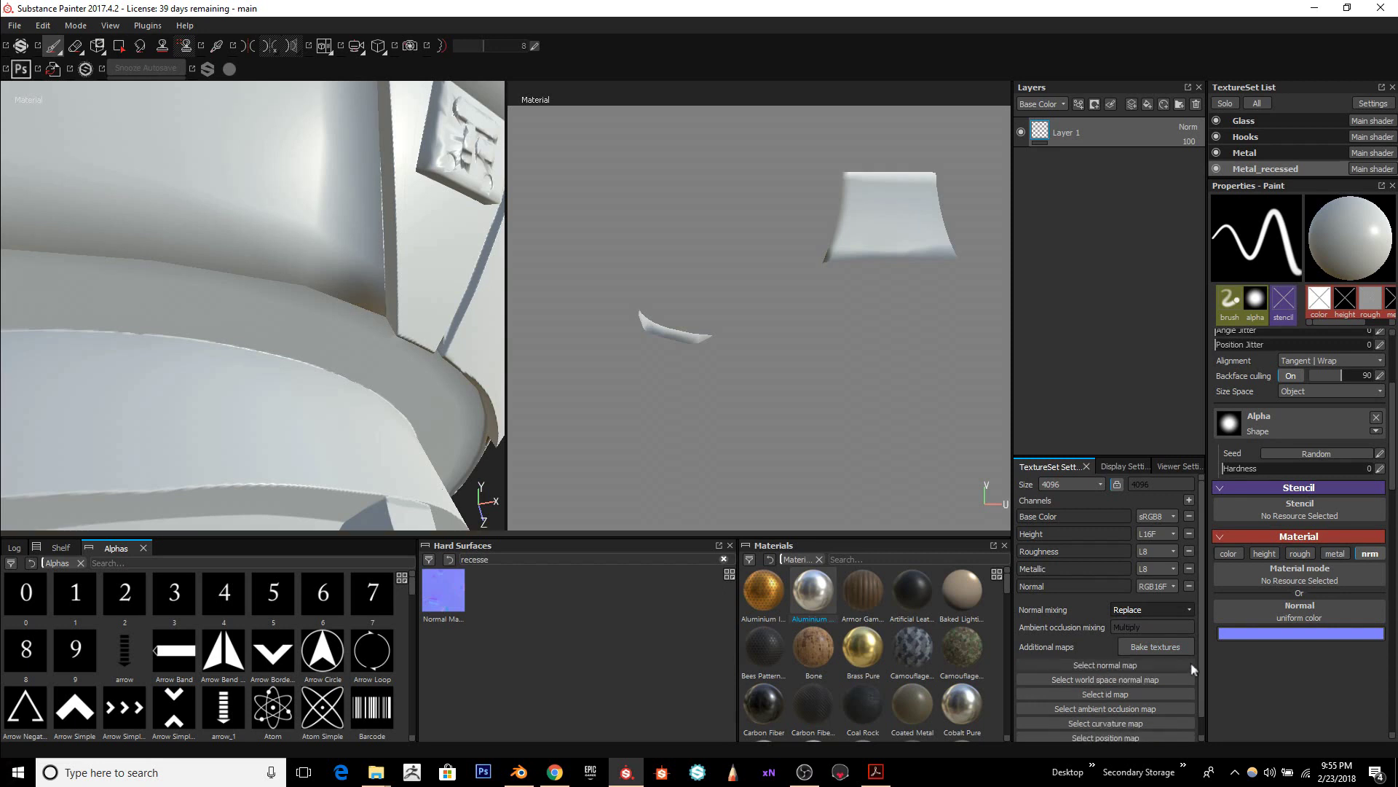
Step: Add a fill layer, move it below Layer 1, and delete Layer 1
{"action": "left_click", "coordinate": [1146, 102]}
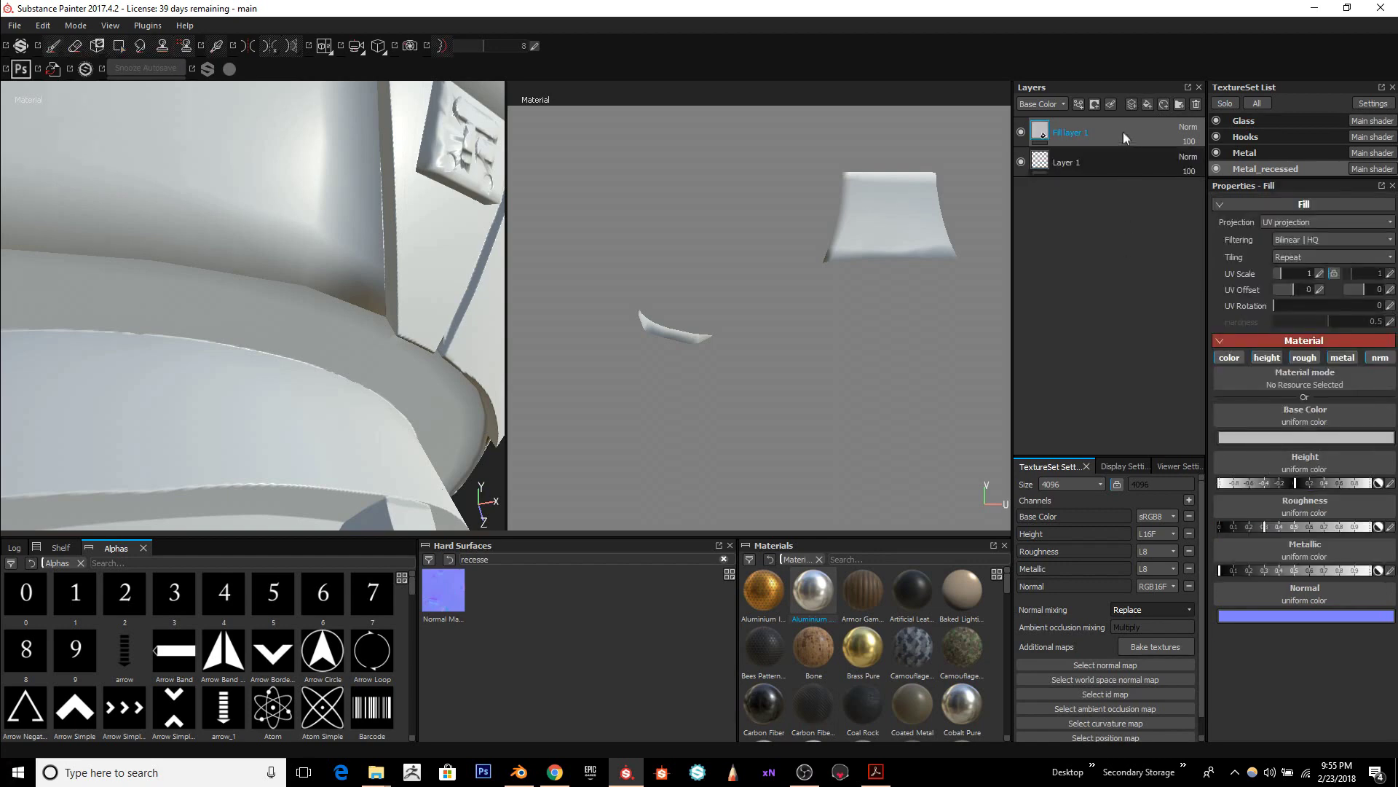
{"action": "left_click_drag", "start_coordinate": [1123, 133], "coordinate": [1122, 176]}
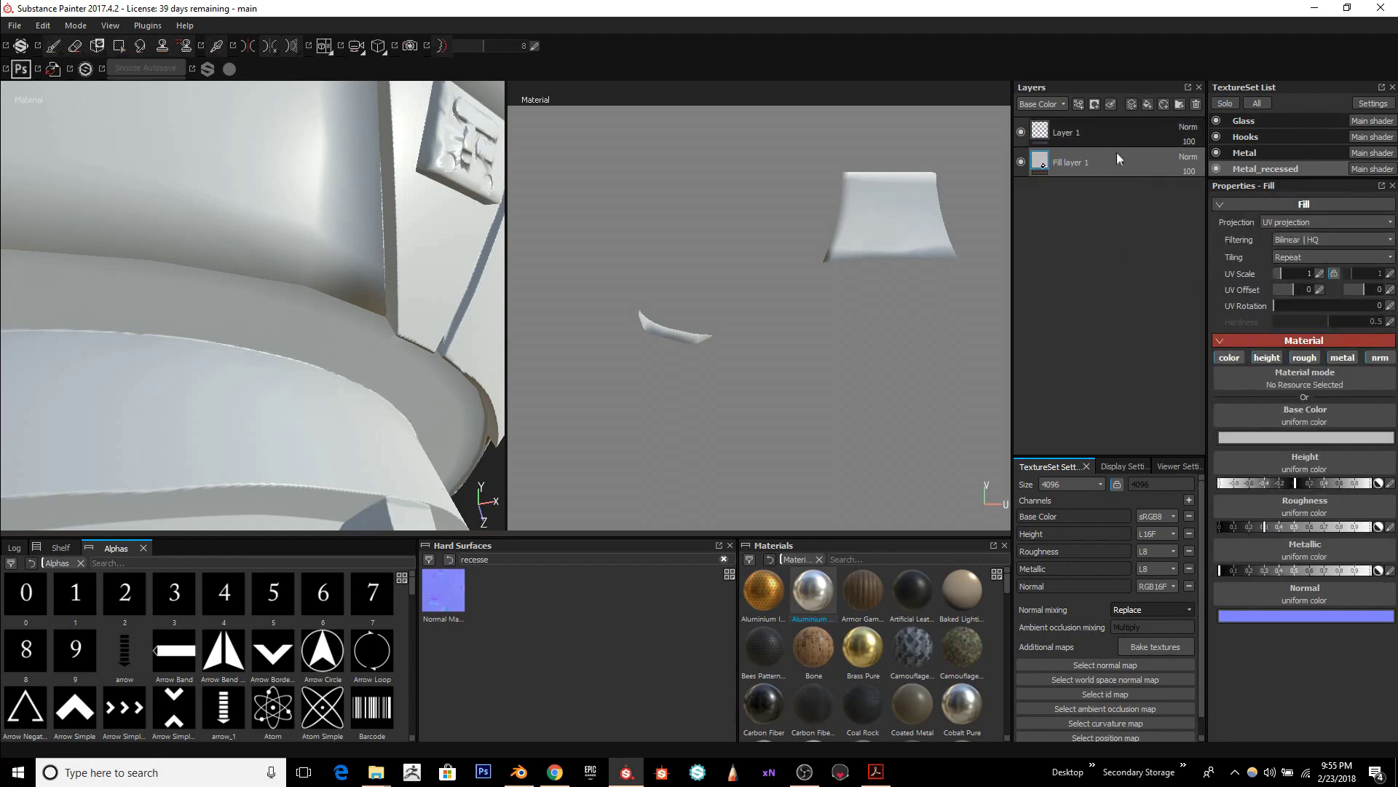
{"action": "left_click", "coordinate": [1109, 131]}
{"action": "right_click", "coordinate": [1107, 133]}
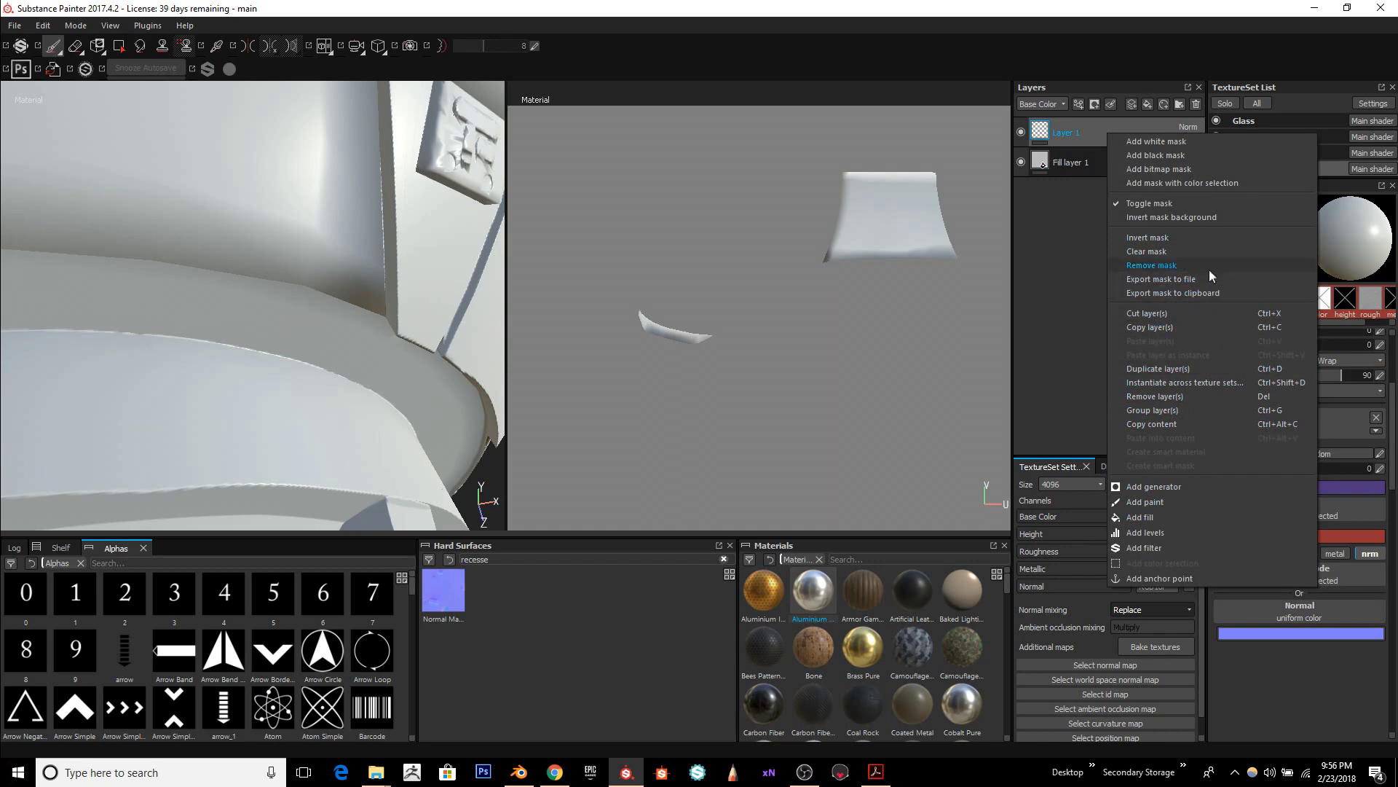
{"action": "left_click", "coordinate": [1099, 137]}
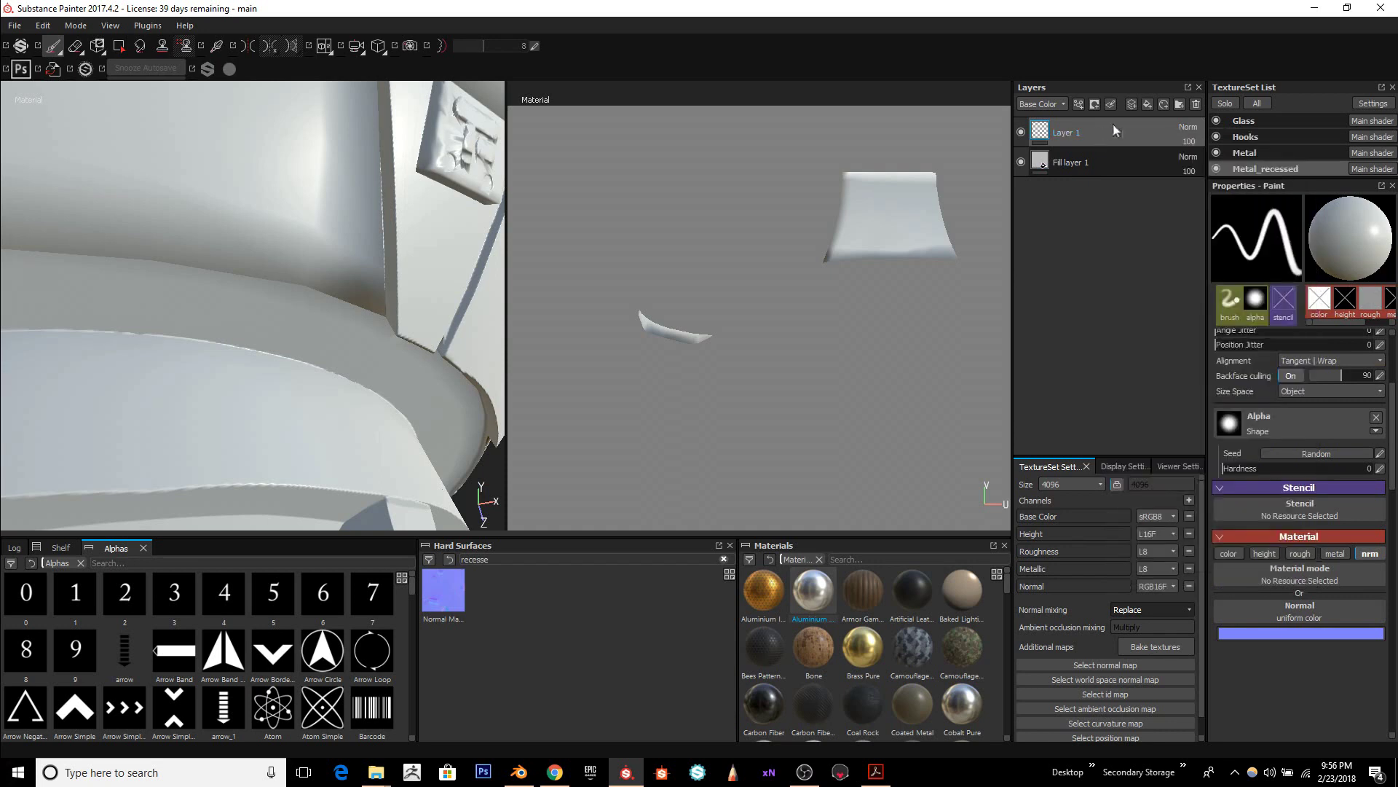
{"action": "key", "text": "Delete"}
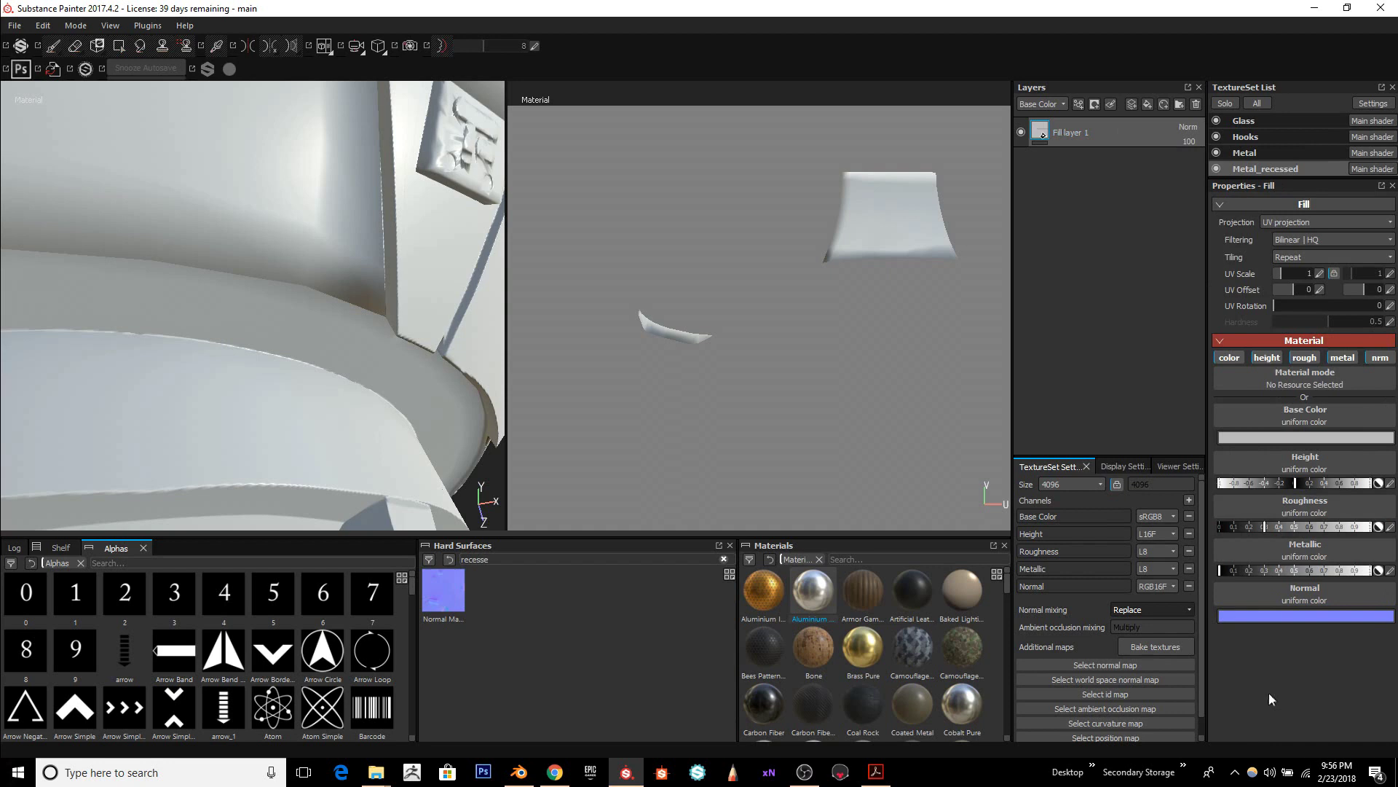
Step: Disable the fill's colour, height, roughness and metallic channels and feed the baked normal map into its Normal slot
{"action": "left_click", "coordinate": [1229, 358]}
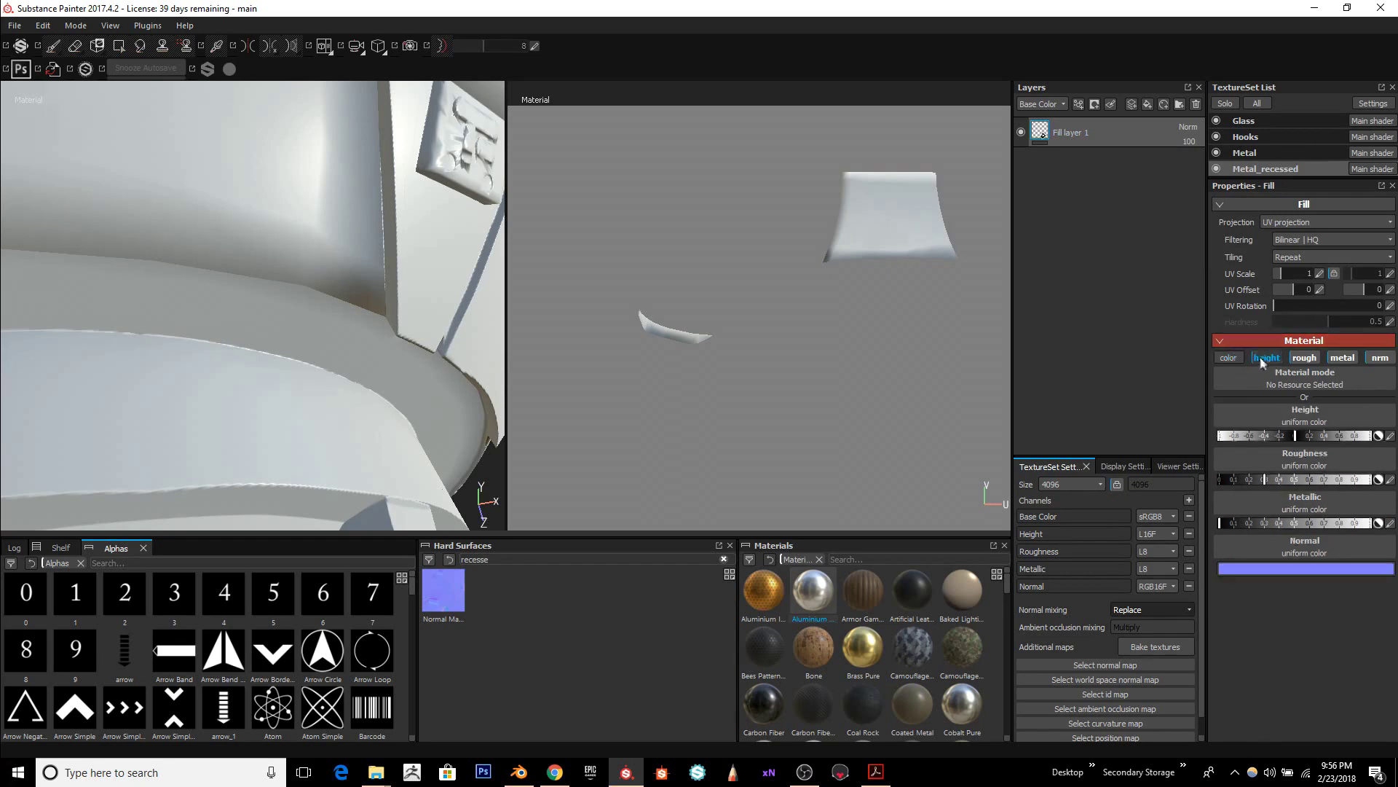
{"action": "left_click", "coordinate": [1266, 357]}
{"action": "left_click", "coordinate": [1342, 358]}
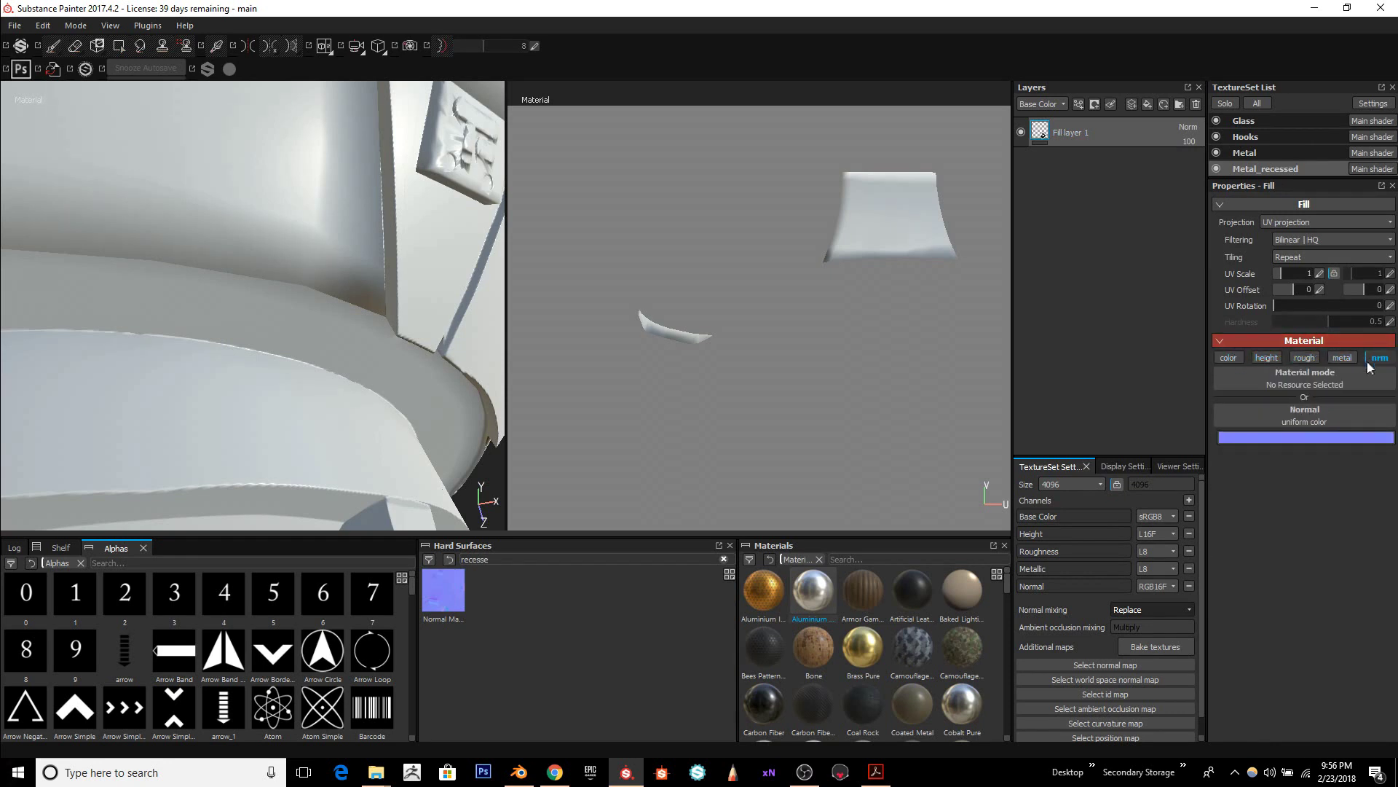
{"action": "left_click", "coordinate": [456, 609]}
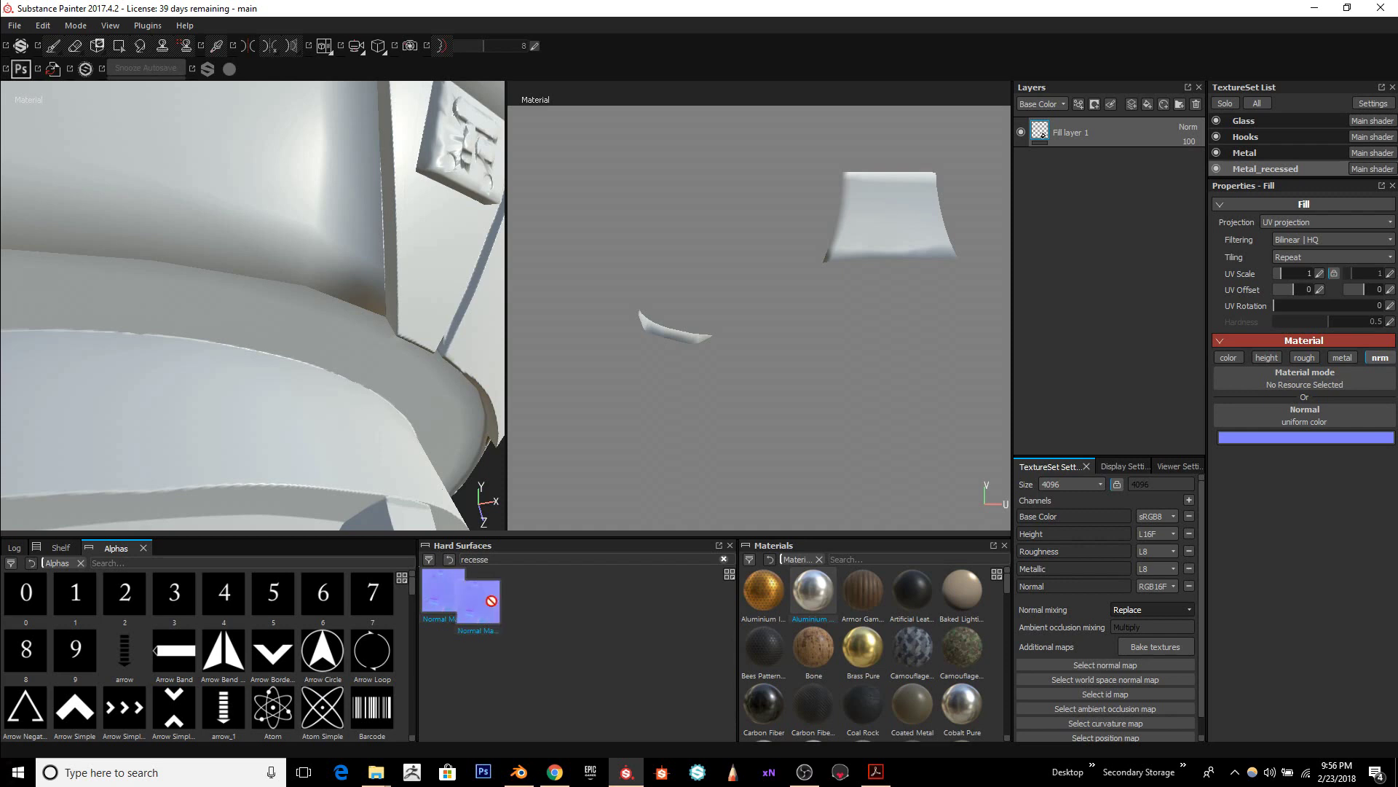
{"action": "mouse_move", "coordinate": [453, 590]}
{"action": "left_mouse_down"}
{"action": "mouse_move", "coordinate": [1315, 406]}
{"action": "mouse_move", "coordinate": [1305, 418]}
{"action": "left_mouse_up"}
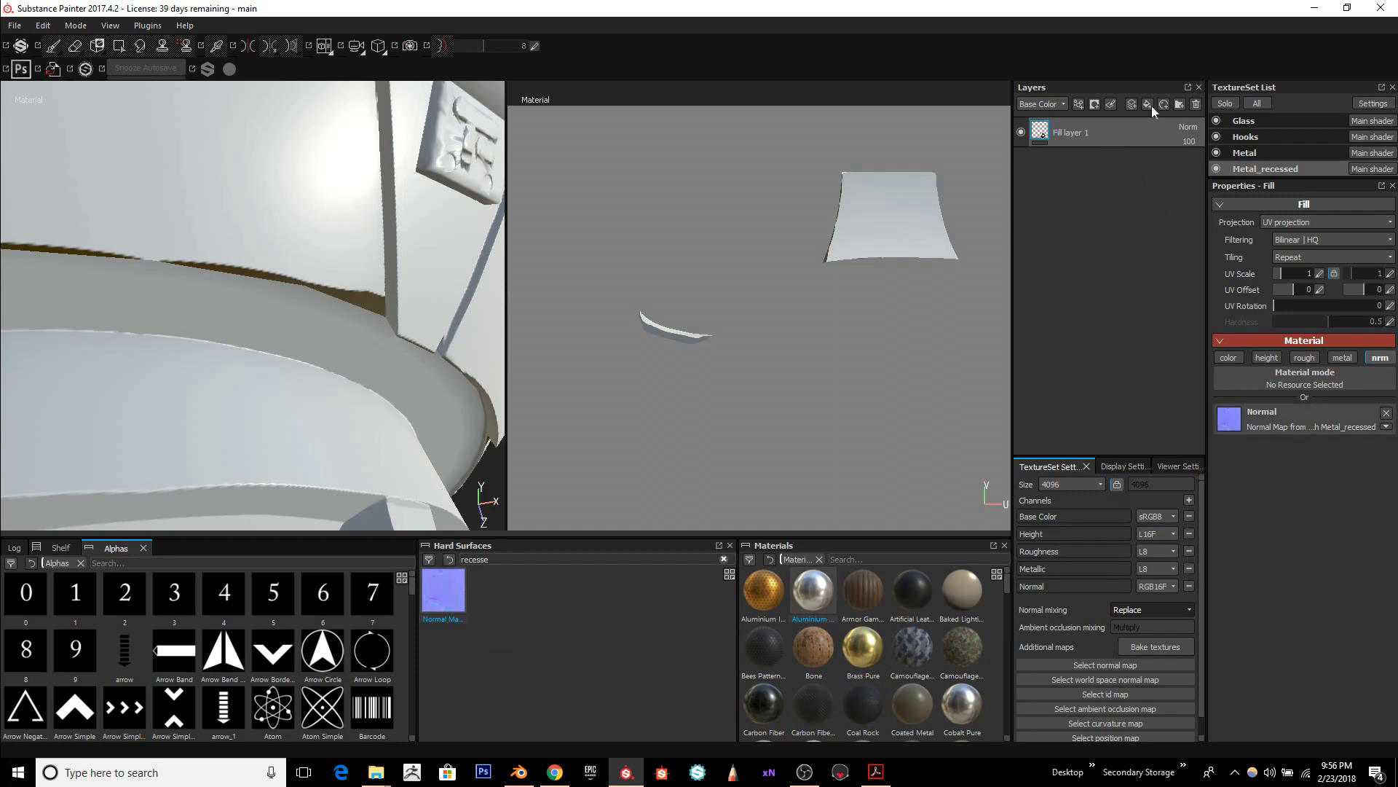
Step: Adjust the fill layer's opacity and show the Normal channel in the layer stack
{"action": "mouse_move", "coordinate": [1188, 140]}
{"action": "left_click_drag", "start_coordinate": [1191, 149], "coordinate": [1167, 152]}
{"action": "left_click", "coordinate": [1059, 104]}
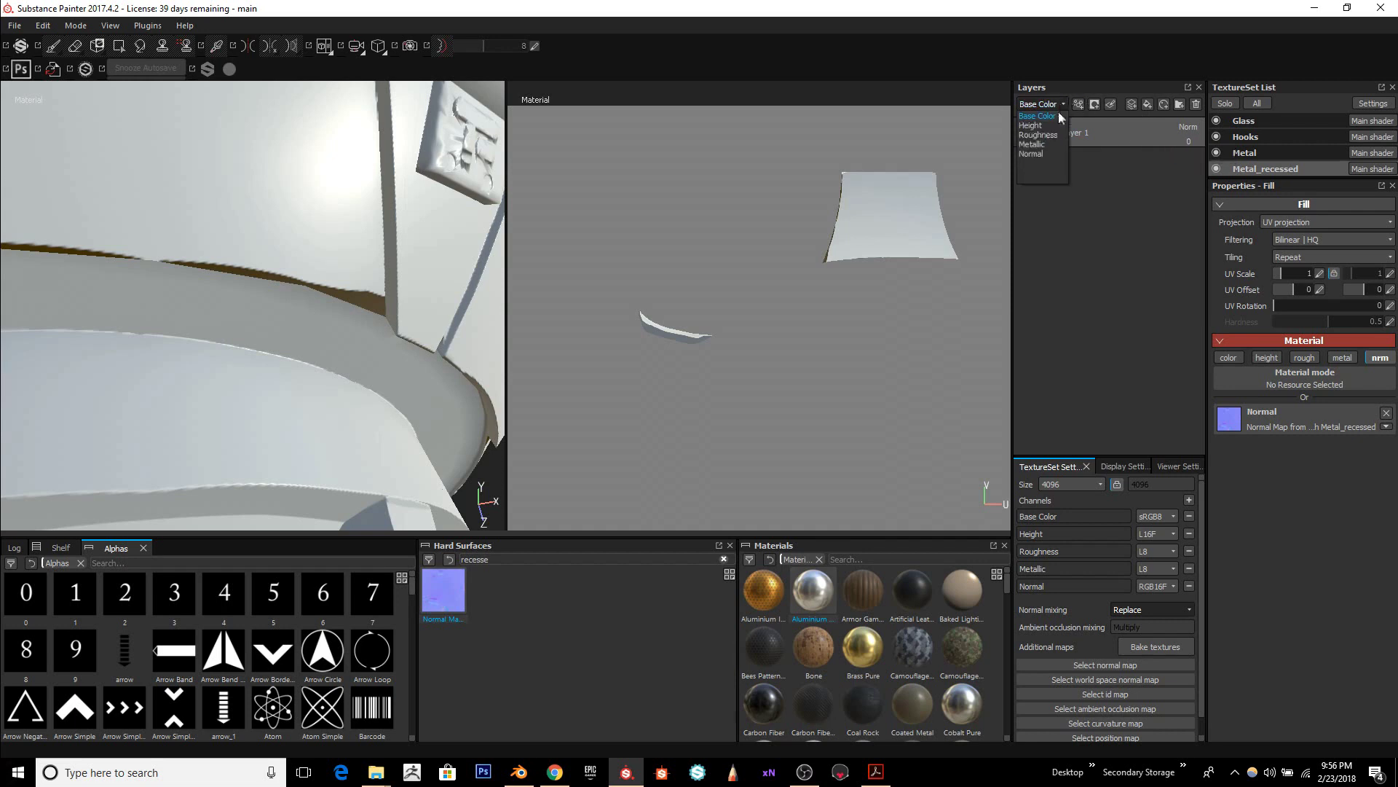
{"action": "left_click", "coordinate": [1048, 152]}
Step: Keep the fill layer's blending as Normal and add a paint layer above it
{"action": "left_click", "coordinate": [1193, 128]}
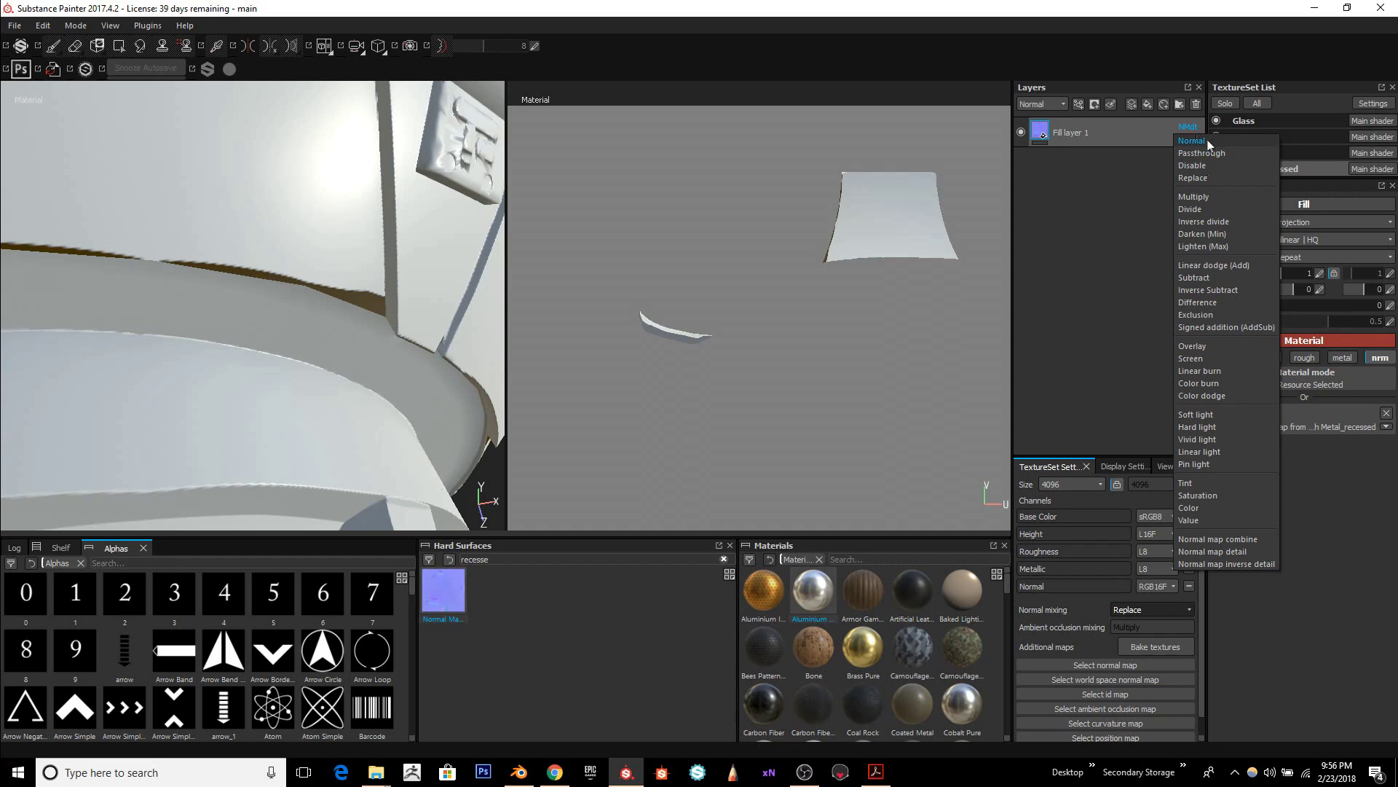
{"action": "left_click", "coordinate": [1186, 144]}
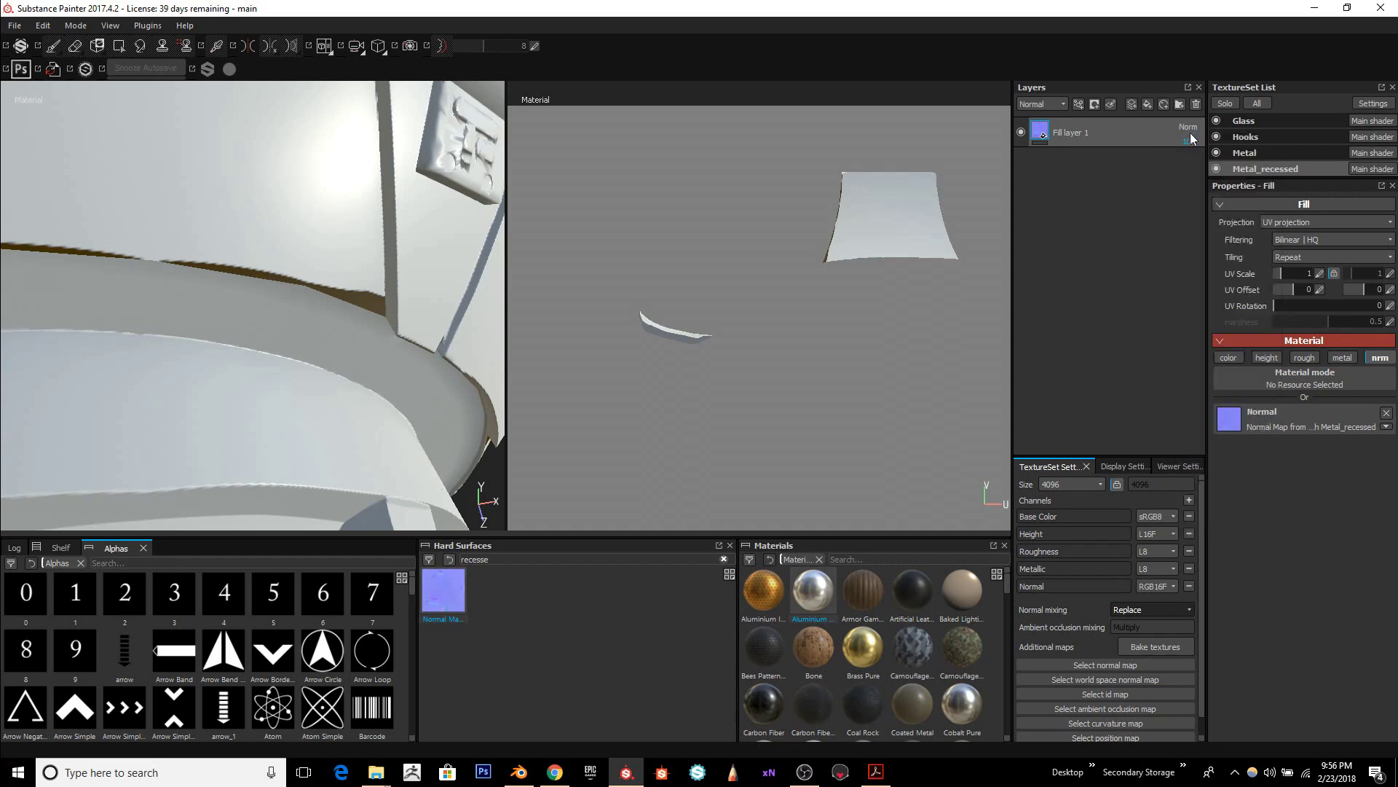
{"action": "left_click", "coordinate": [1195, 129]}
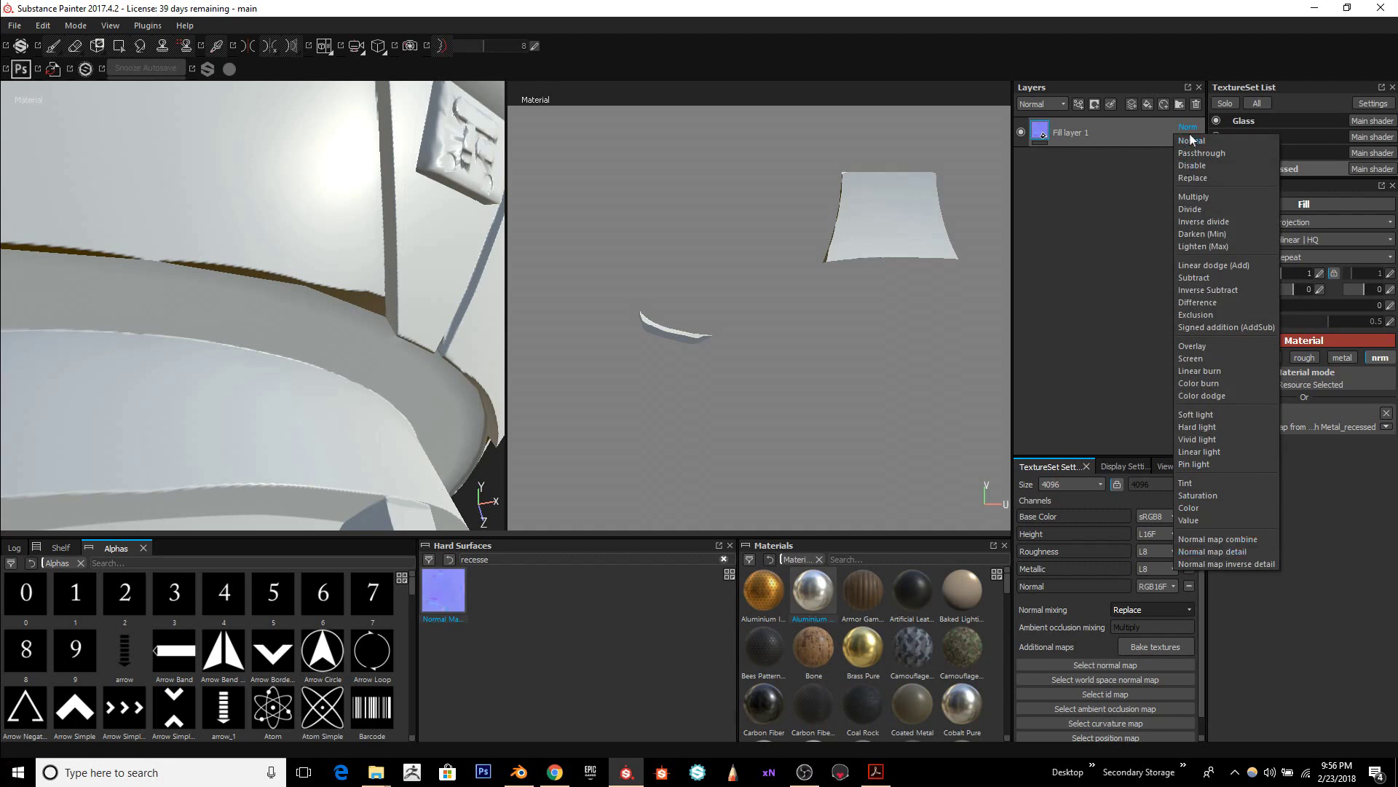
{"action": "left_click", "coordinate": [1118, 290]}
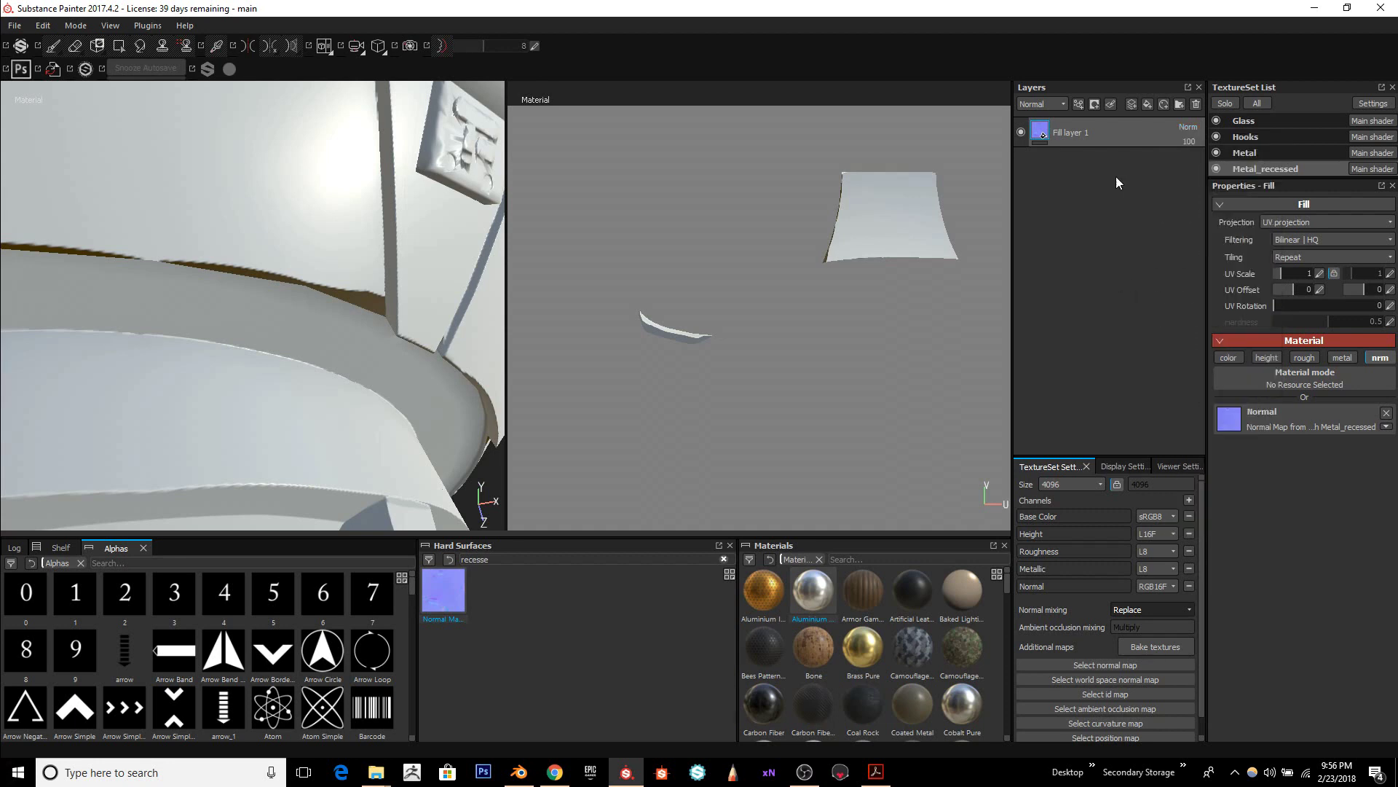
{"action": "left_click", "coordinate": [1133, 105]}
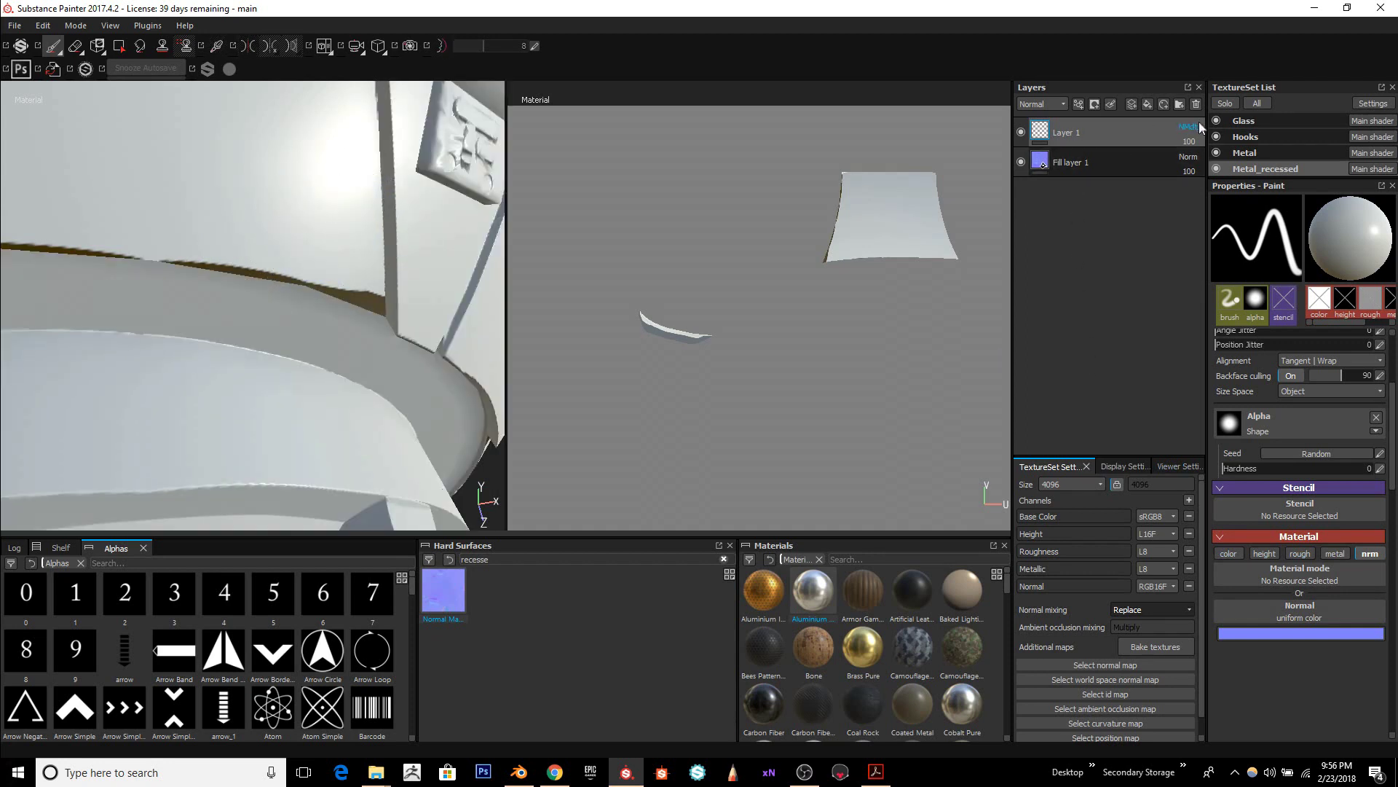
Step: View the Normal channel alone, paint flat normals over the recessed edge, then return to material view
{"action": "left_click", "coordinate": [1198, 121]}
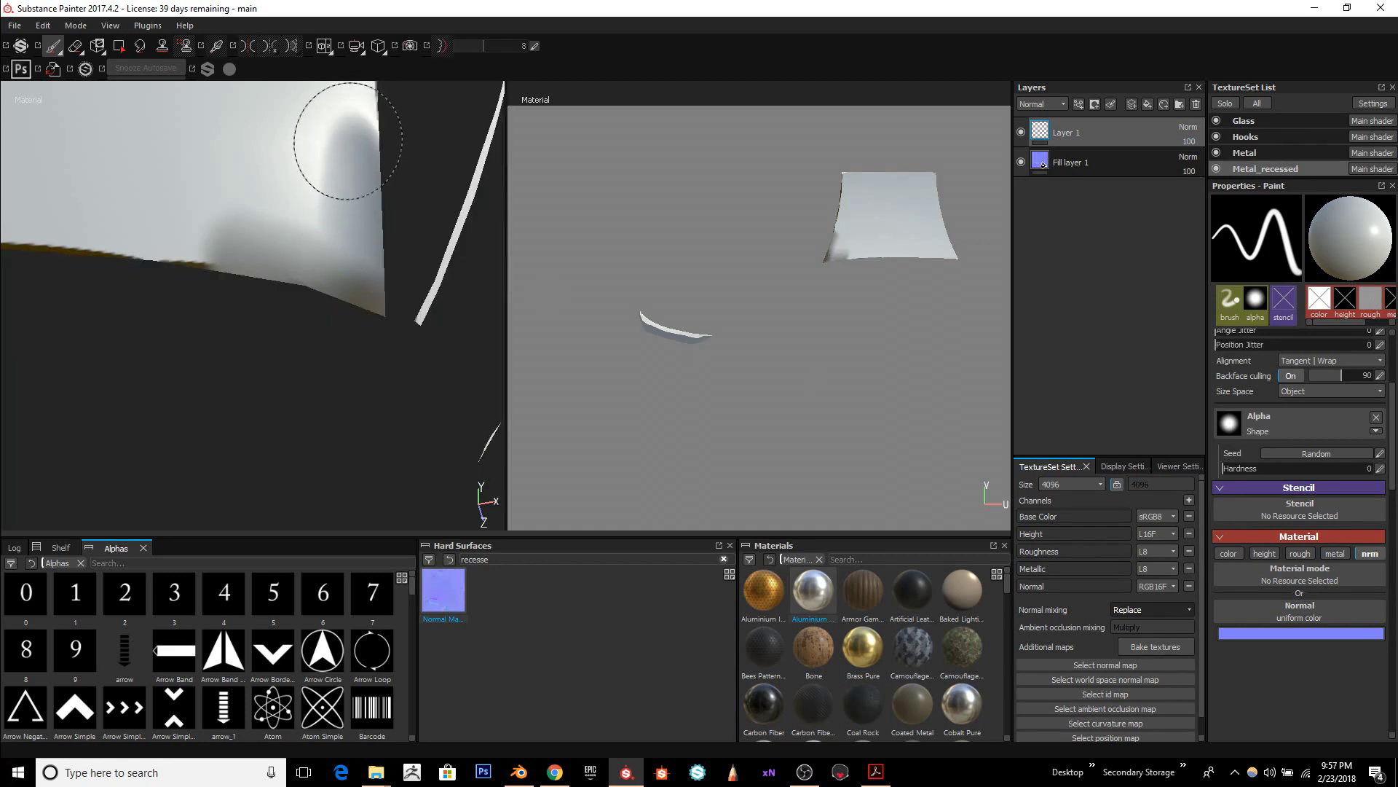
{"action": "left_click_drag", "start_coordinate": [348, 141], "coordinate": [298, 220], "text": "alt"}
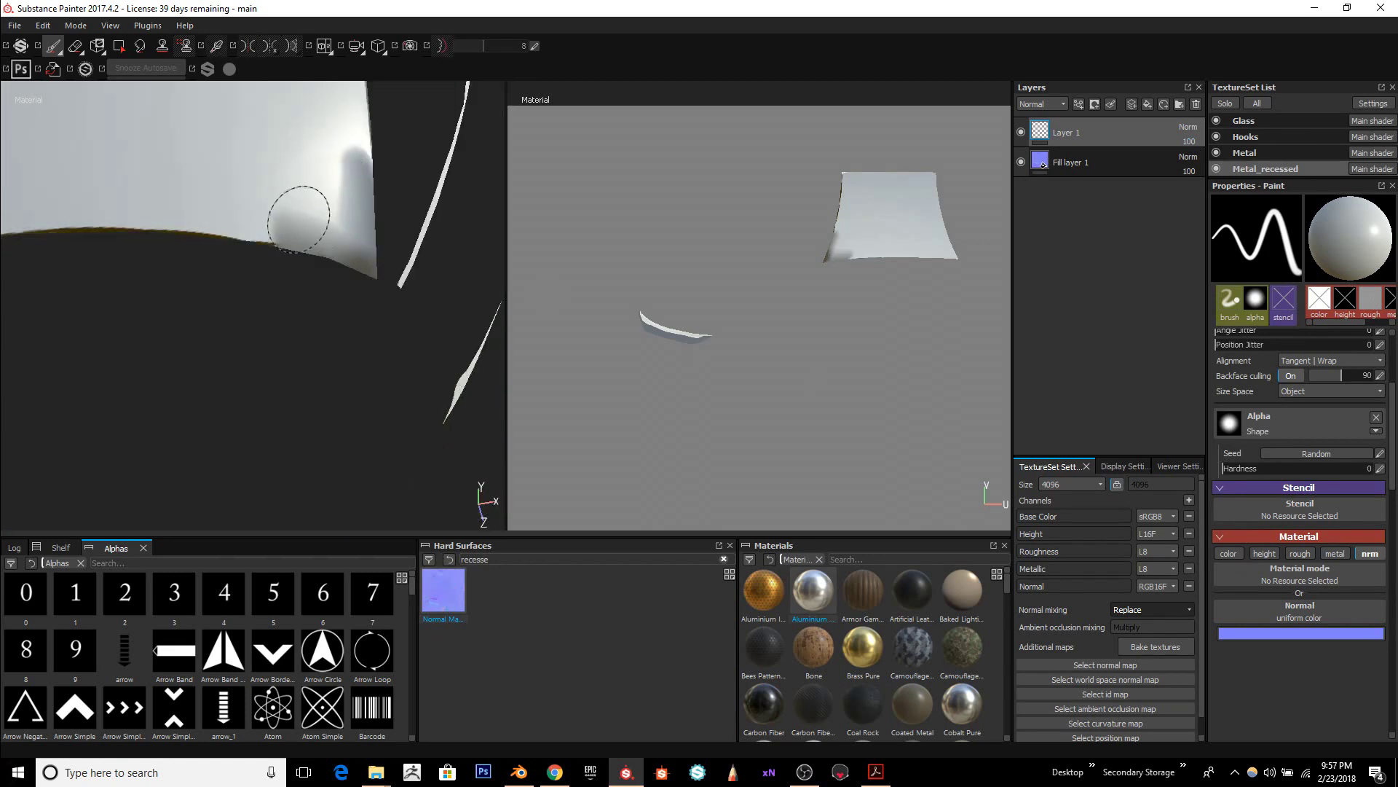
{"action": "key", "text": "c"}
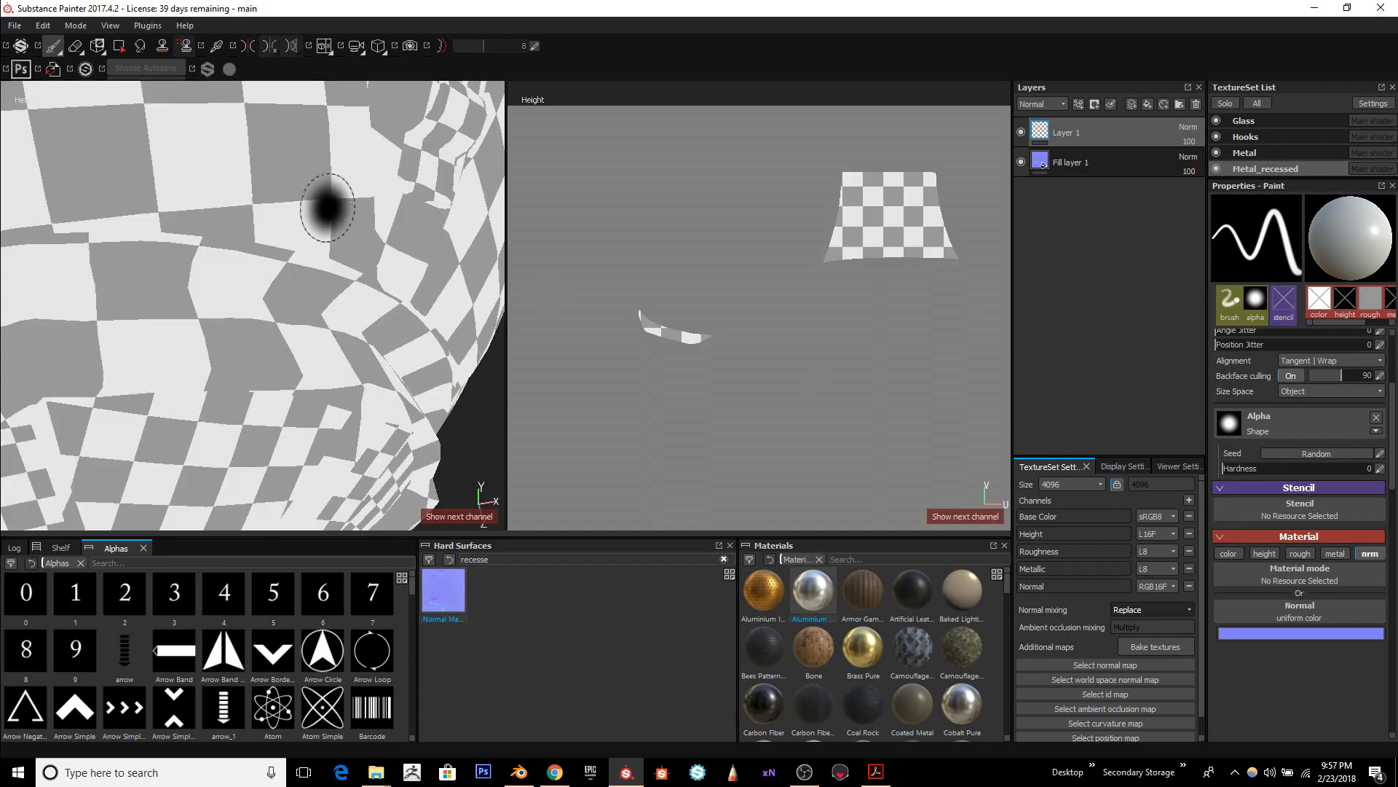
{"action": "key", "text": "c"}
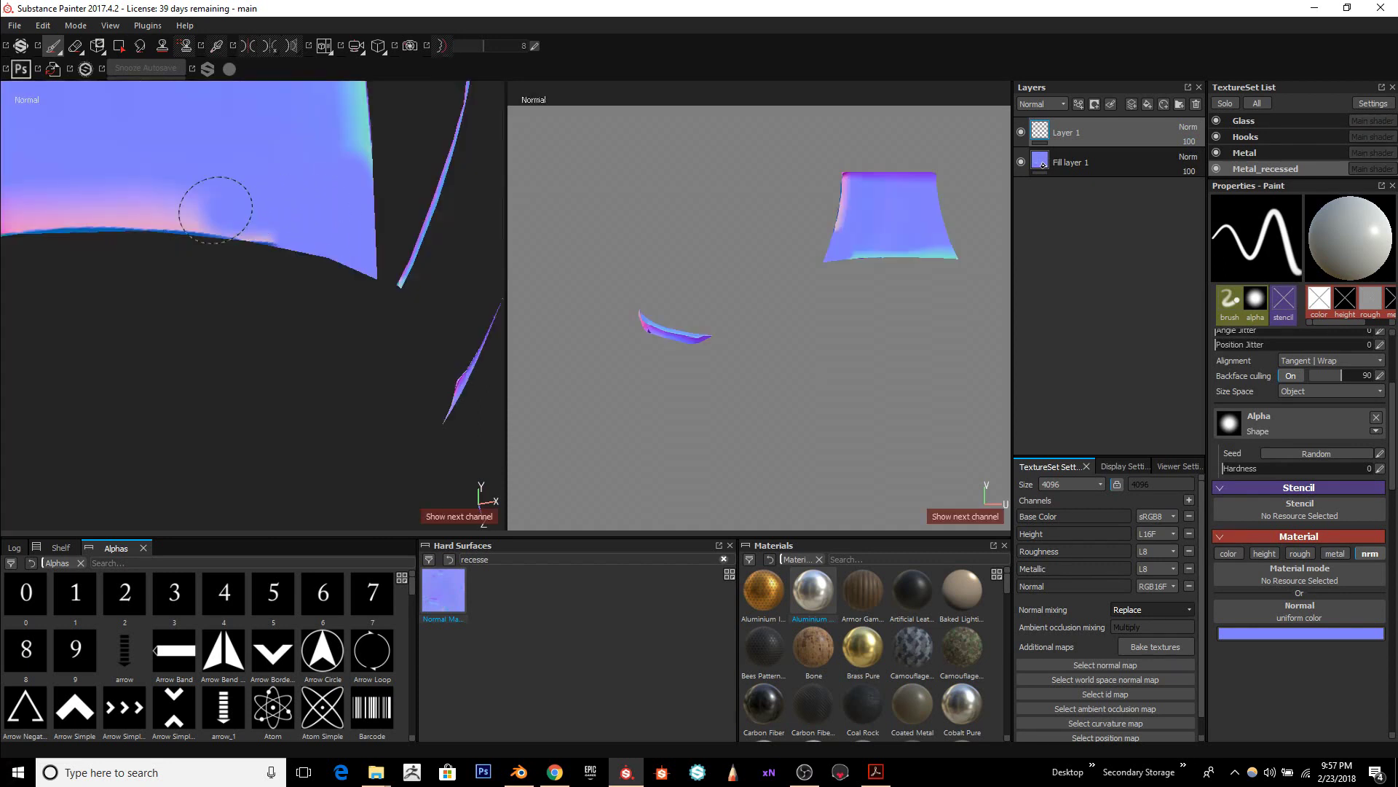
{"action": "left_click_drag", "start_coordinate": [215, 209], "coordinate": [229, 228]}
{"action": "left_click_drag", "start_coordinate": [352, 153], "coordinate": [350, 115]}
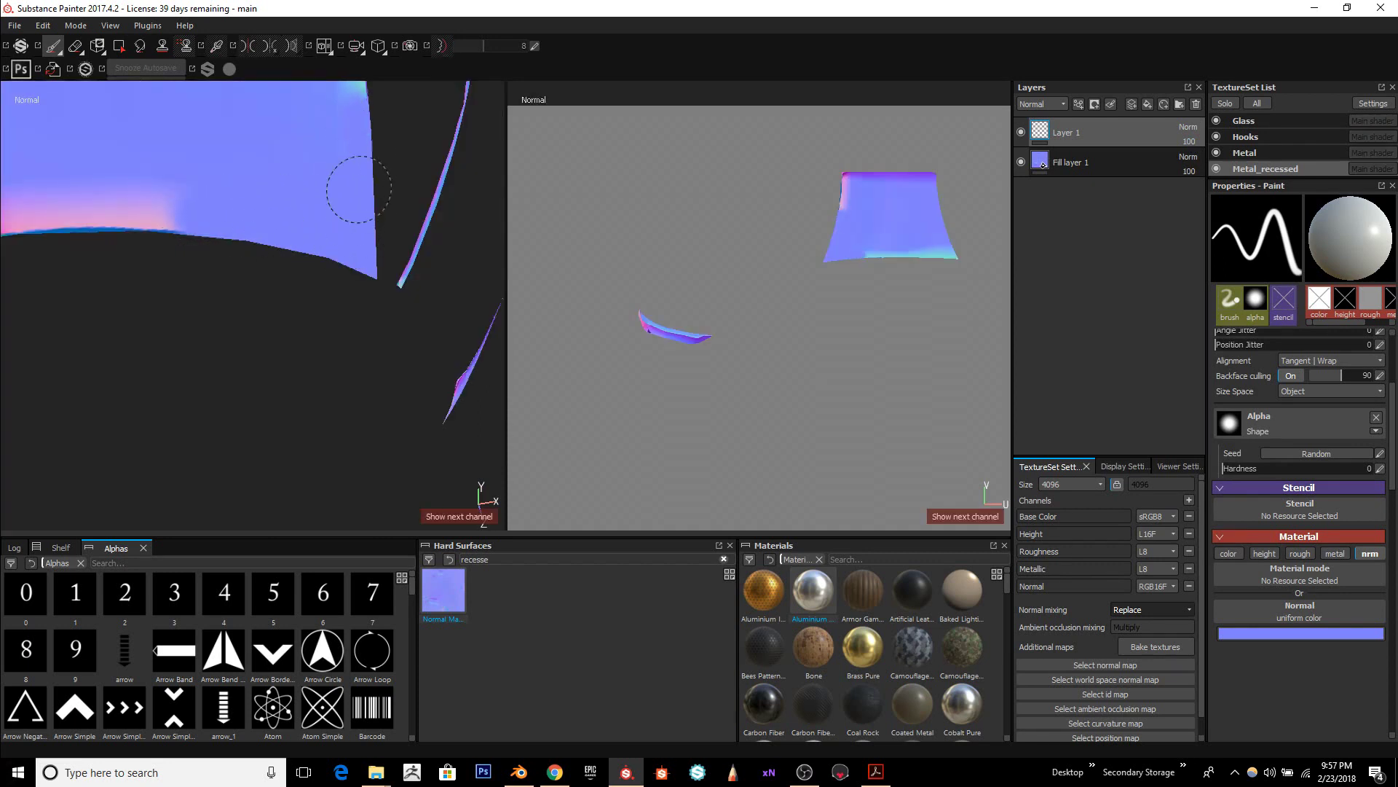
{"action": "key", "text": "m"}
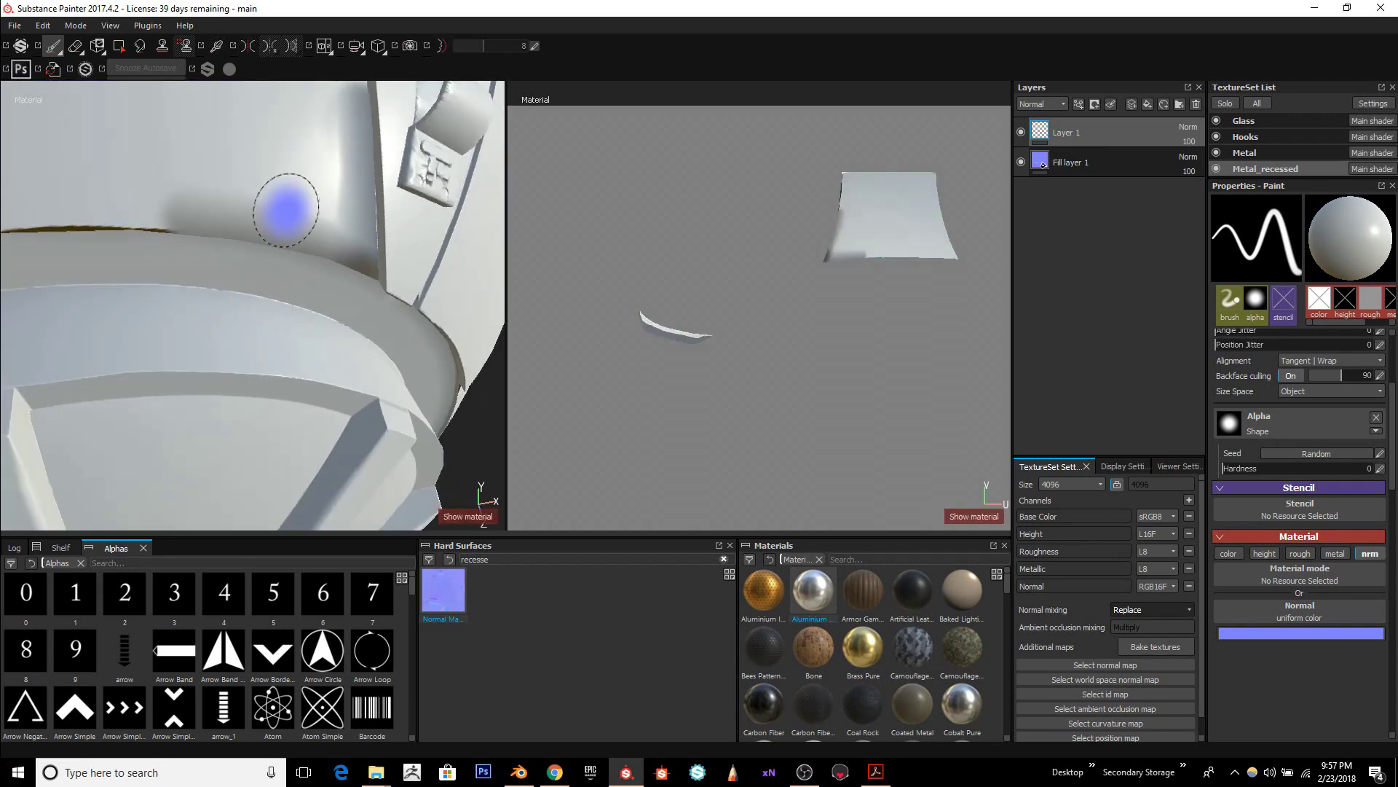
Step: Rotate the environment lighting and orbit the camera to inspect the rim and hook panel
{"action": "mouse_move", "coordinate": [359, 243]}
{"action": "right_mouse_down", "text": "shift"}
{"action": "mouse_move", "coordinate": [391, 291]}
{"action": "mouse_move", "coordinate": [391, 274]}
{"action": "right_mouse_up", "text": "shift"}
{"action": "key", "text": "ctrl"}
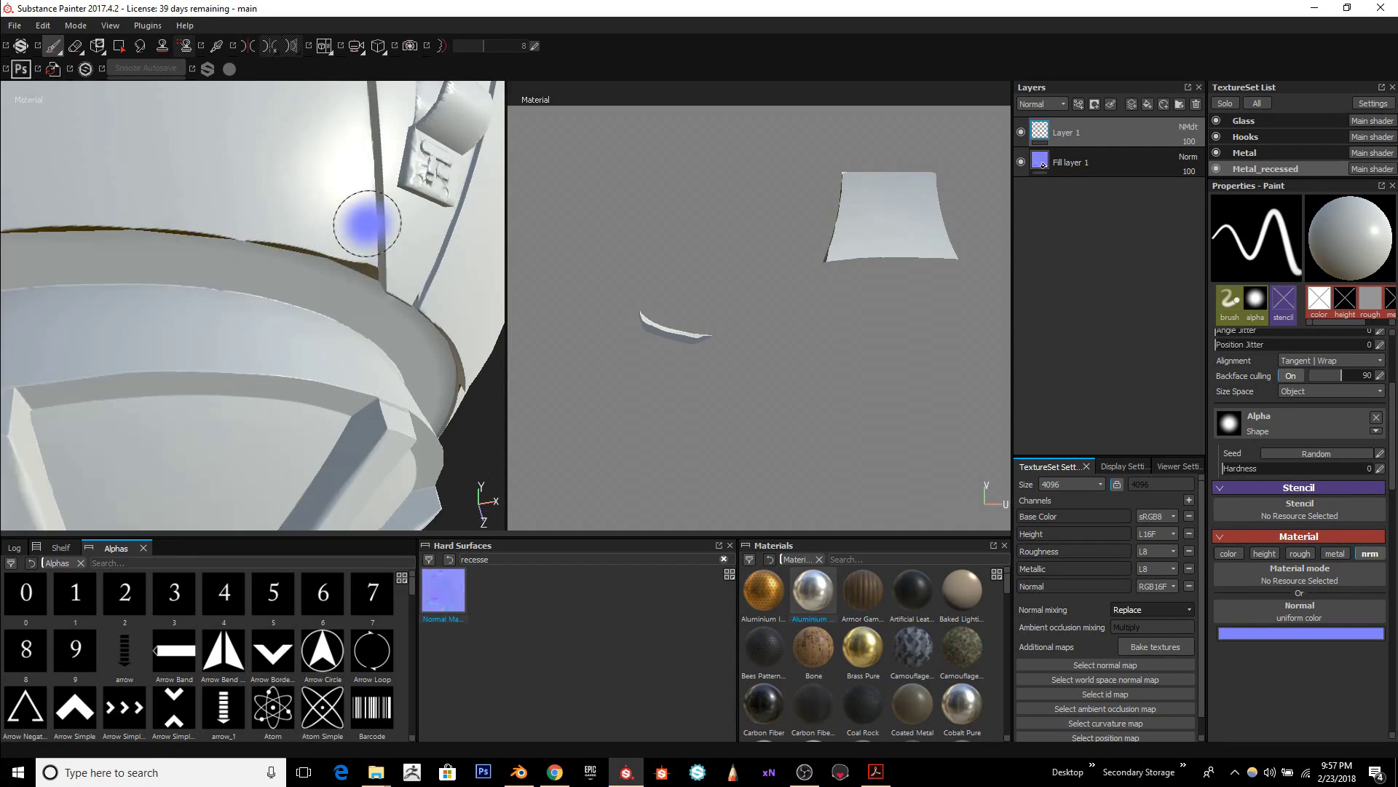
{"action": "left_click_drag", "start_coordinate": [367, 224], "coordinate": [400, 269], "text": "alt"}
{"action": "mouse_move", "coordinate": [458, 401]}
{"action": "left_mouse_down", "text": "alt"}
{"action": "mouse_move", "coordinate": [434, 324]}
{"action": "mouse_move", "coordinate": [388, 299]}
{"action": "mouse_move", "coordinate": [425, 175]}
{"action": "mouse_move", "coordinate": [383, 353]}
{"action": "mouse_move", "coordinate": [437, 334]}
{"action": "mouse_move", "coordinate": [453, 344]}
{"action": "left_mouse_up", "text": "alt"}
{"action": "scroll", "coordinate": [386, 352], "scroll_direction": "up", "scroll_amount": 2}
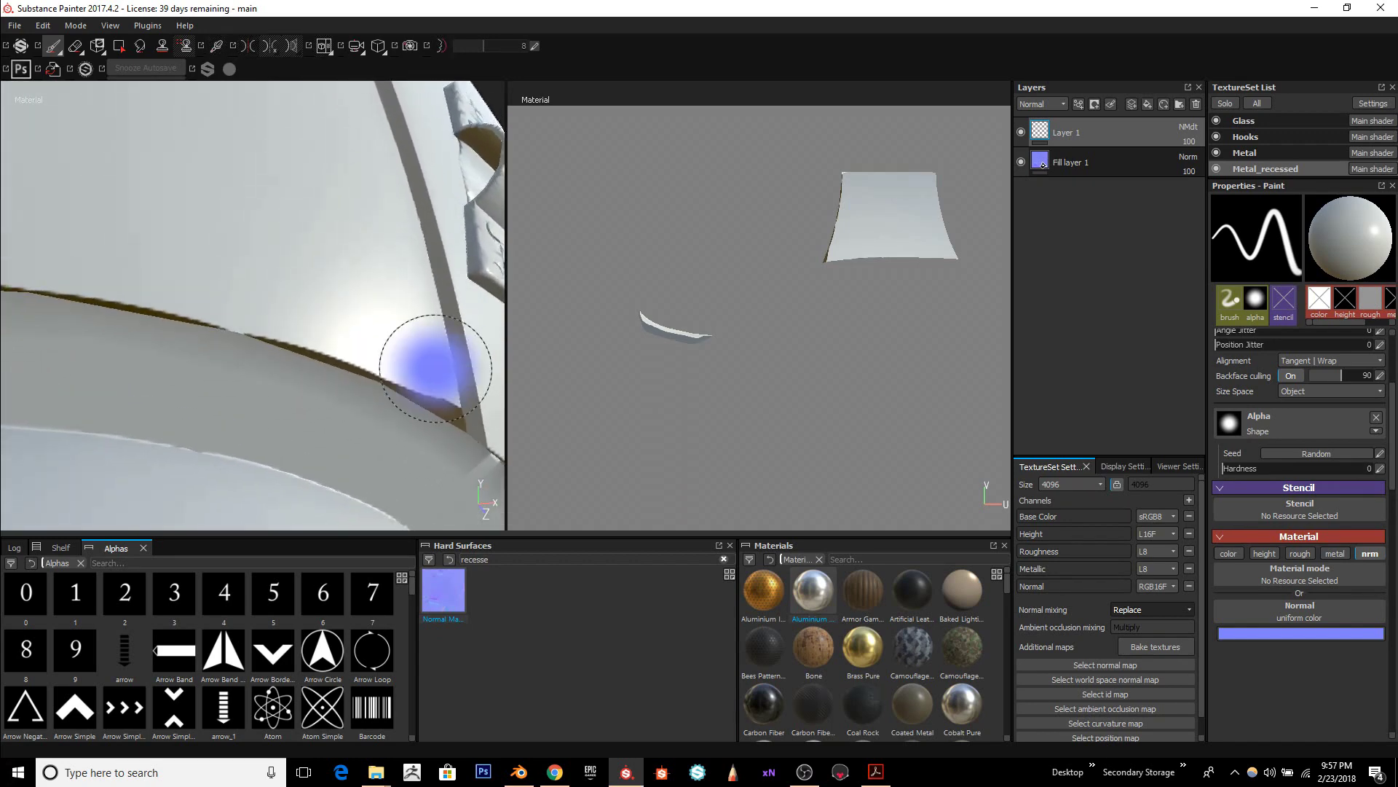
{"action": "right_click_drag", "start_coordinate": [428, 360], "coordinate": [448, 379], "text": "ctrl"}
{"action": "mouse_move", "coordinate": [449, 379]}
{"action": "left_mouse_down", "text": "alt"}
{"action": "mouse_move", "coordinate": [422, 313]}
{"action": "mouse_move", "coordinate": [335, 274]}
{"action": "left_mouse_up", "text": "alt"}
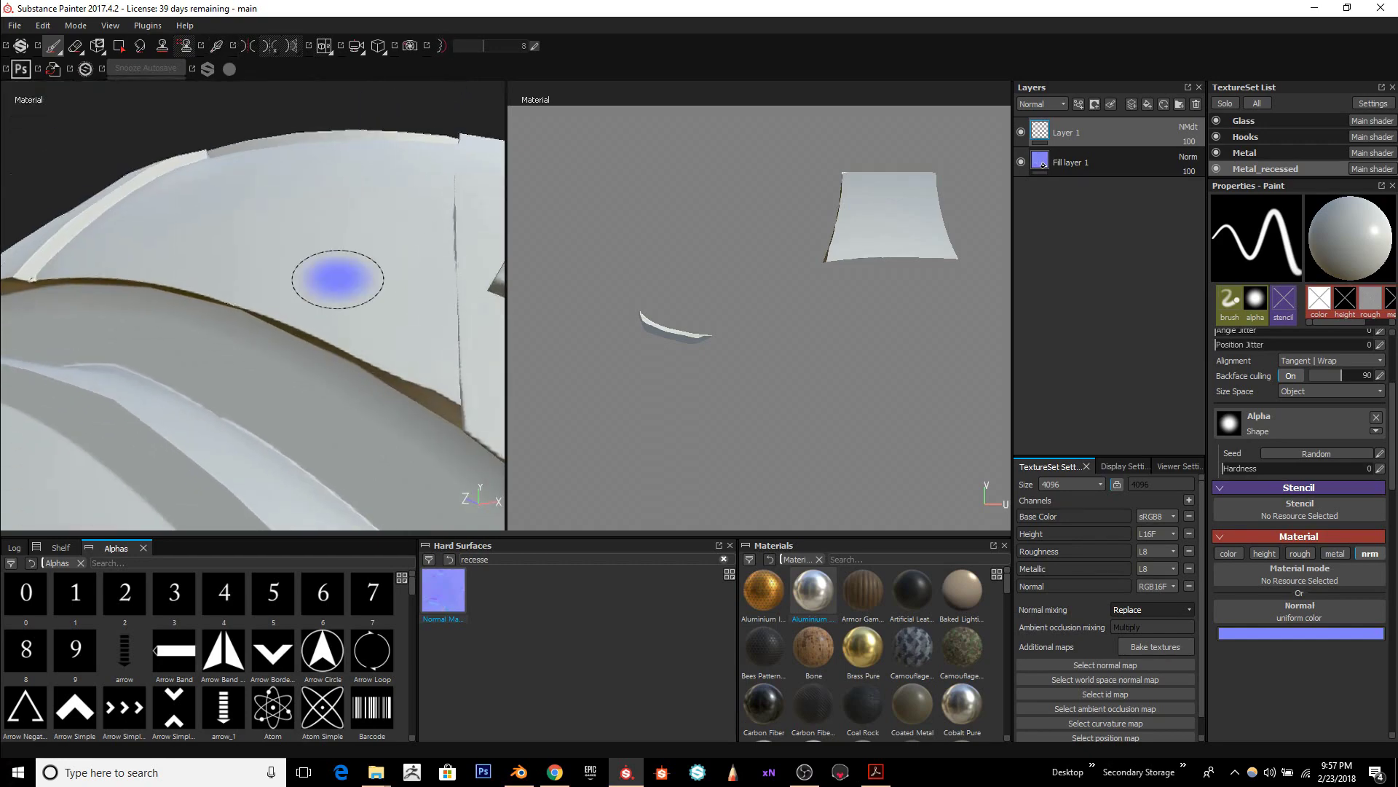